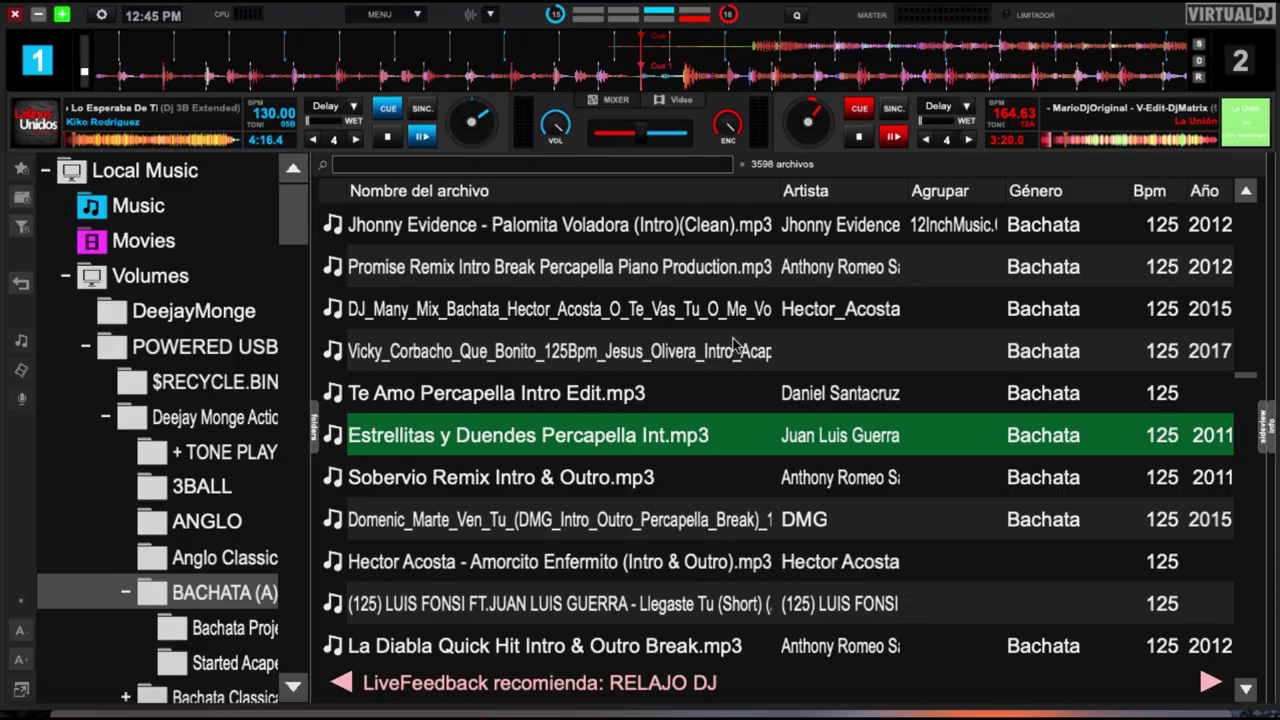
# Examine how the tracks in the BACHATA (A) folder are grouped by text color, from the uncolored ones up to the green ones
pyautogui.scroll(15, 733, 345)
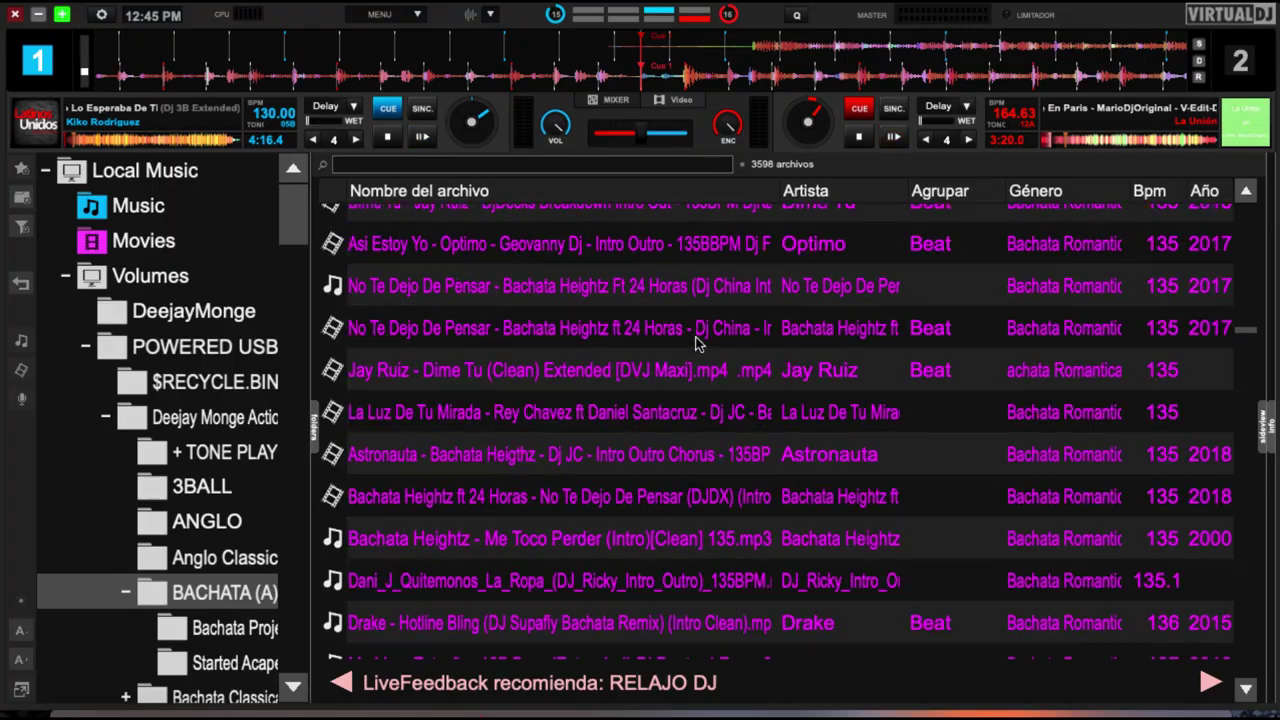
pyautogui.scroll(20, 697, 343)
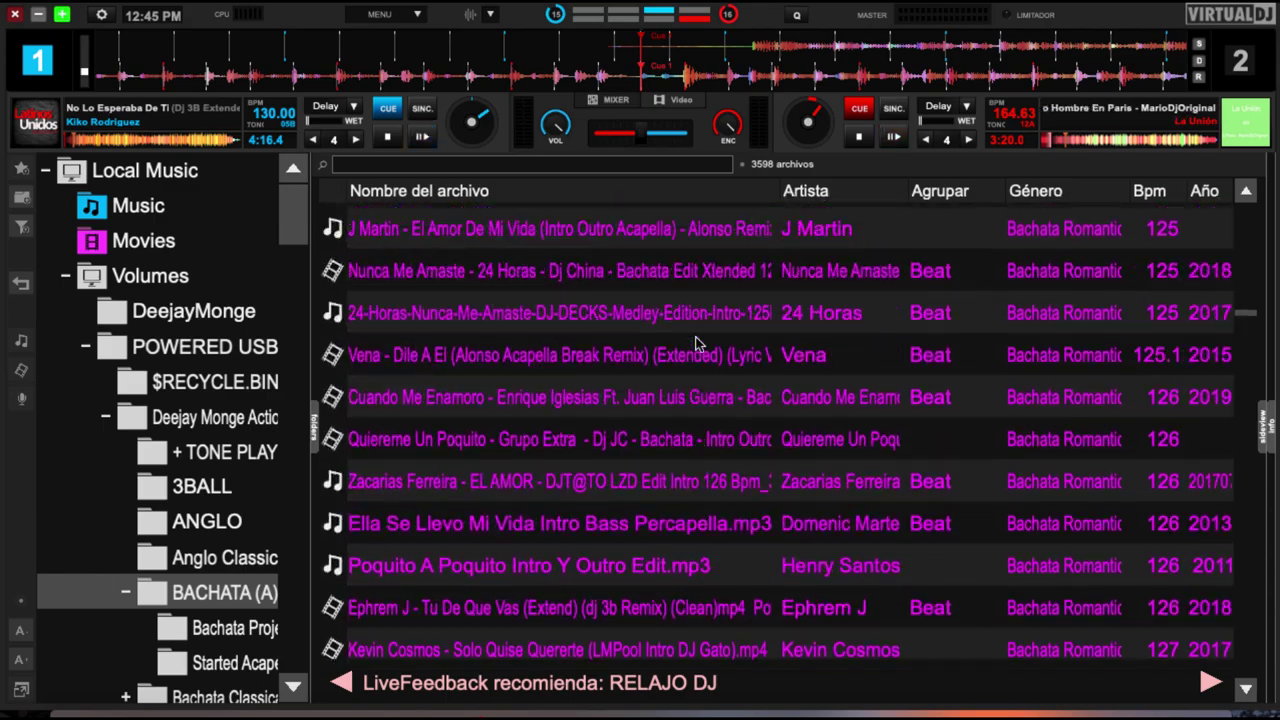
pyautogui.scroll(-20, 697, 343)
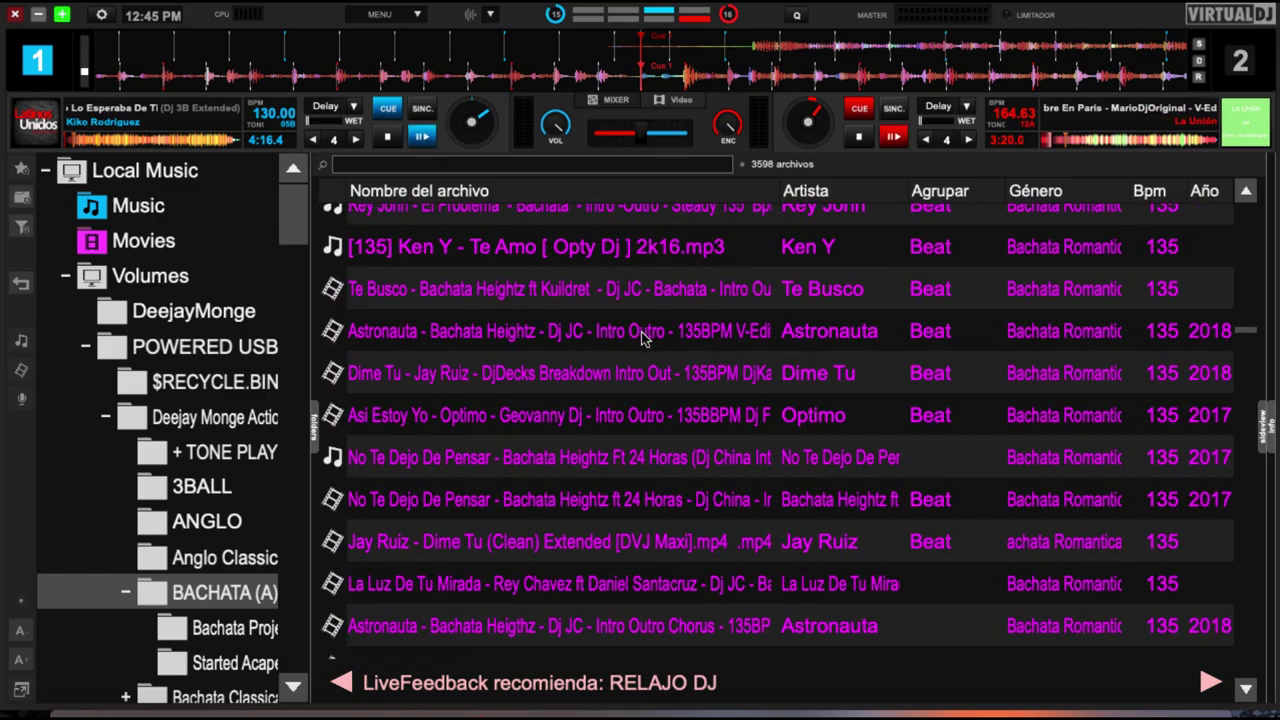
pyautogui.scroll(10, 641, 331)
pyautogui.scroll(3, 641, 338)
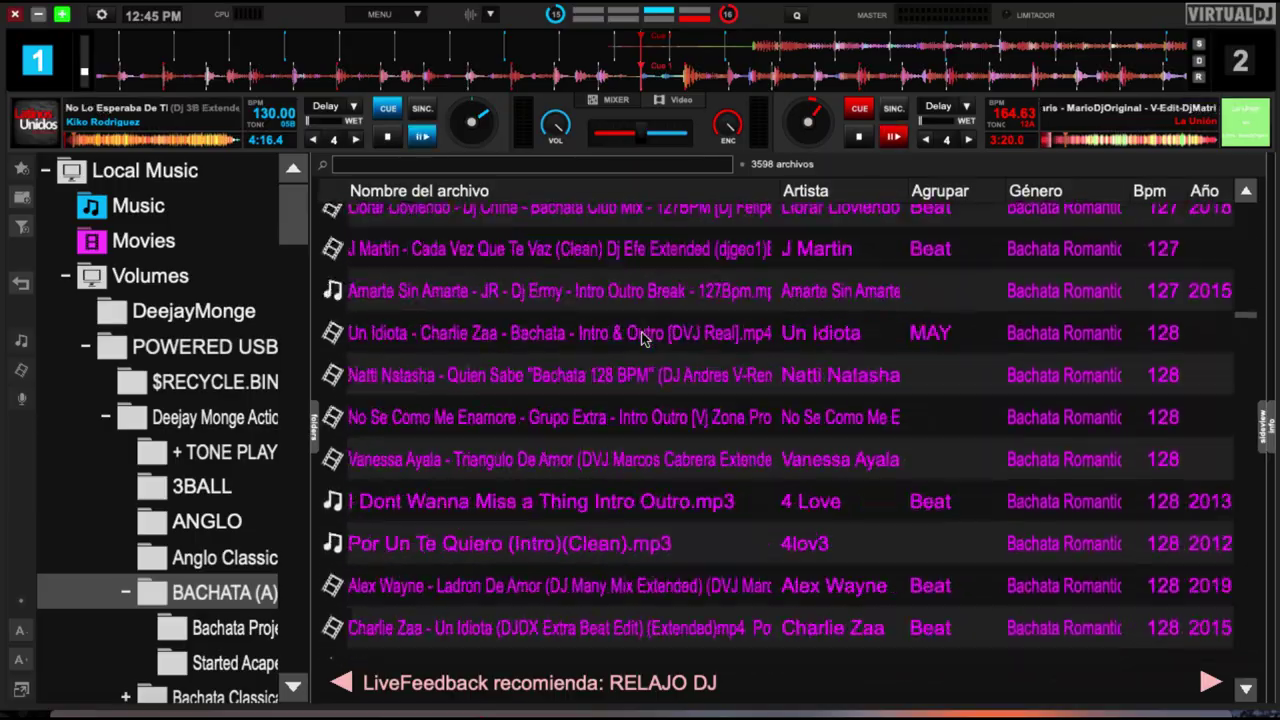
pyautogui.scroll(-10, 641, 338)
pyautogui.scroll(4, 641, 338)
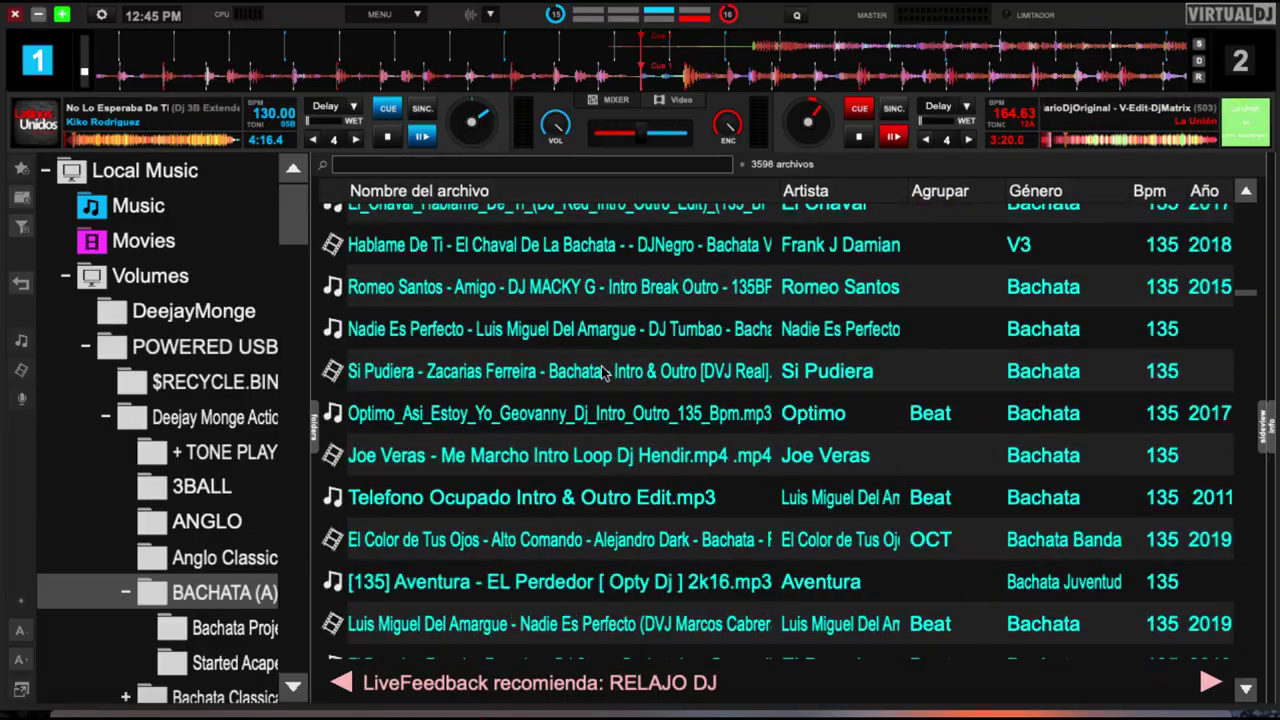
pyautogui.scroll(3, 604, 372)
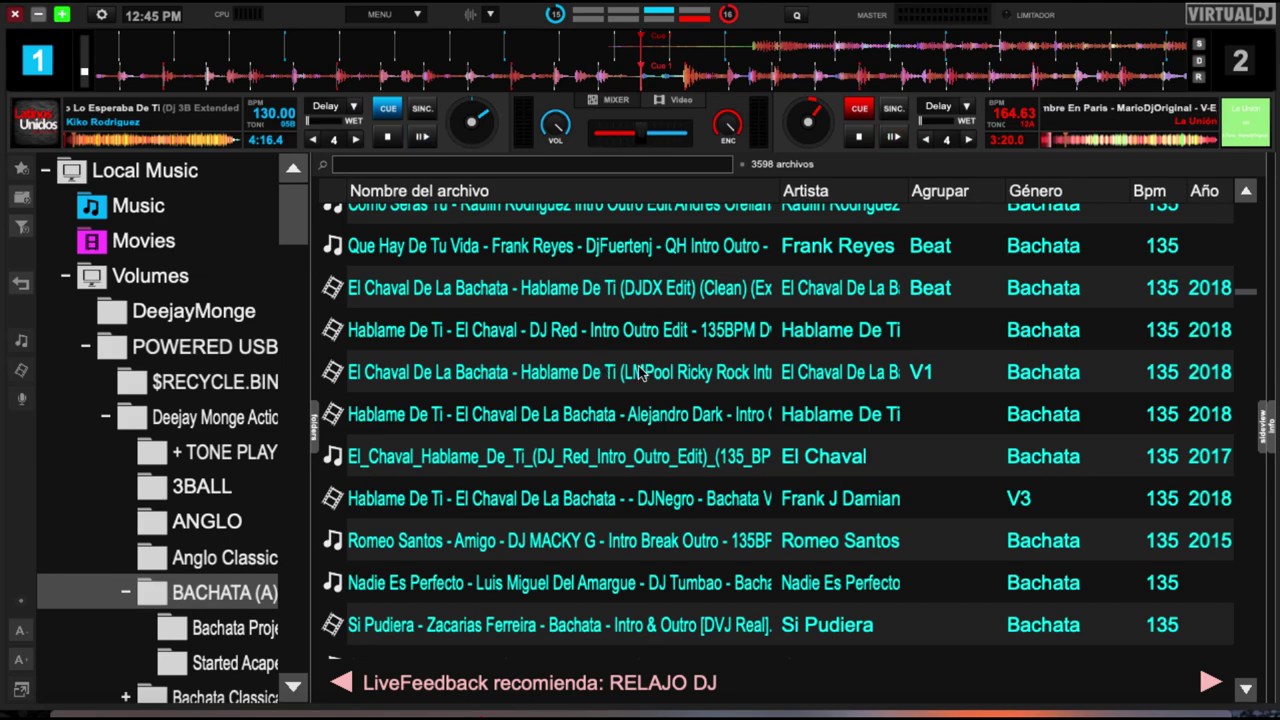
pyautogui.scroll(8, 641, 365)
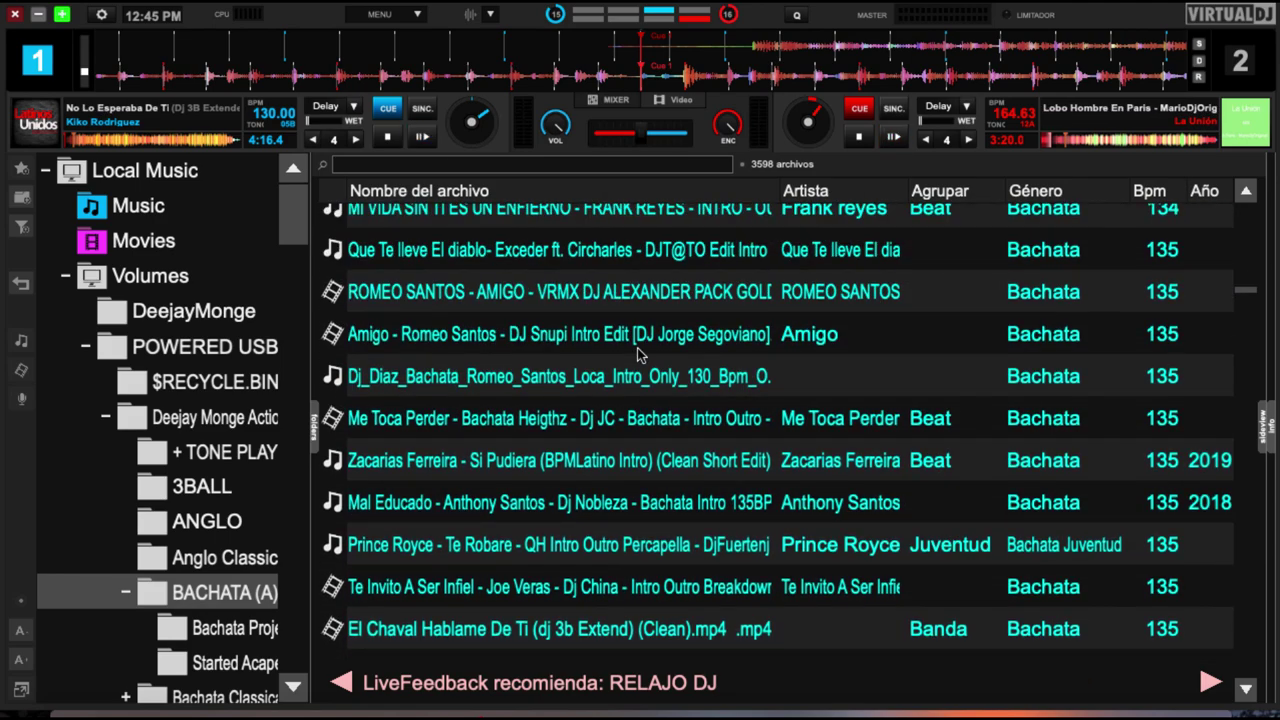
pyautogui.scroll(20, 641, 354)
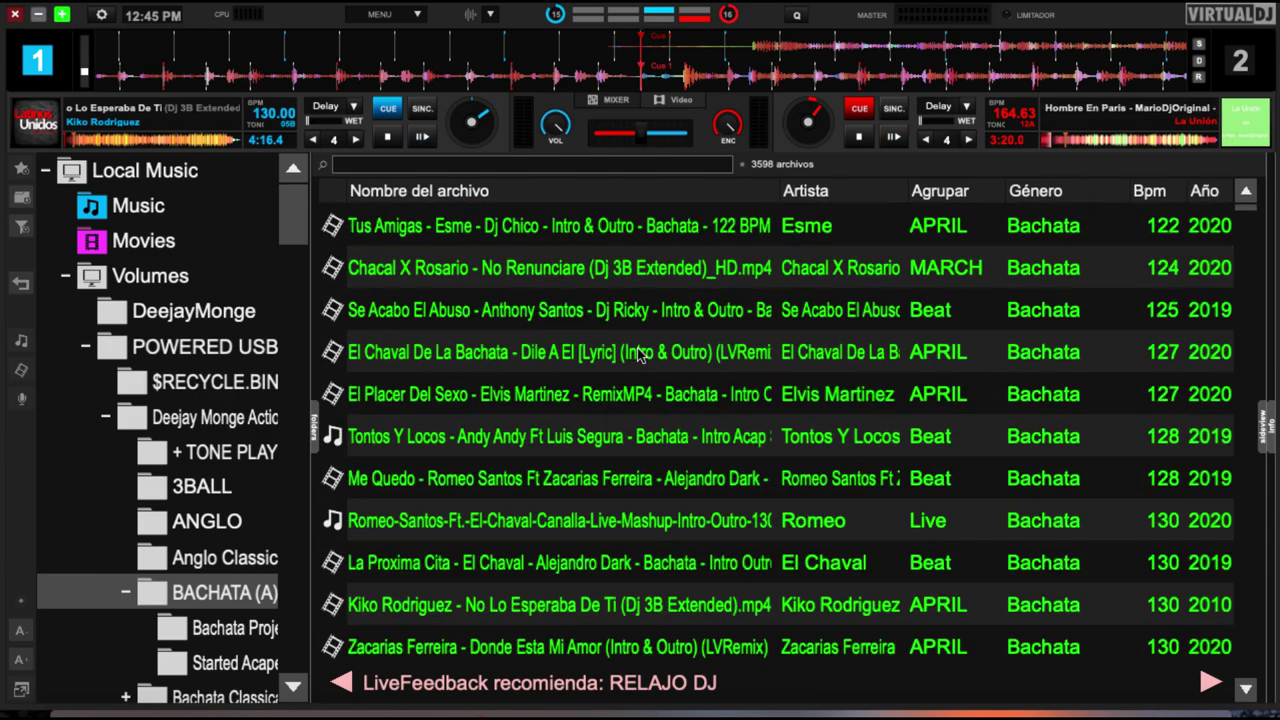
pyautogui.scroll(-3, 641, 430)
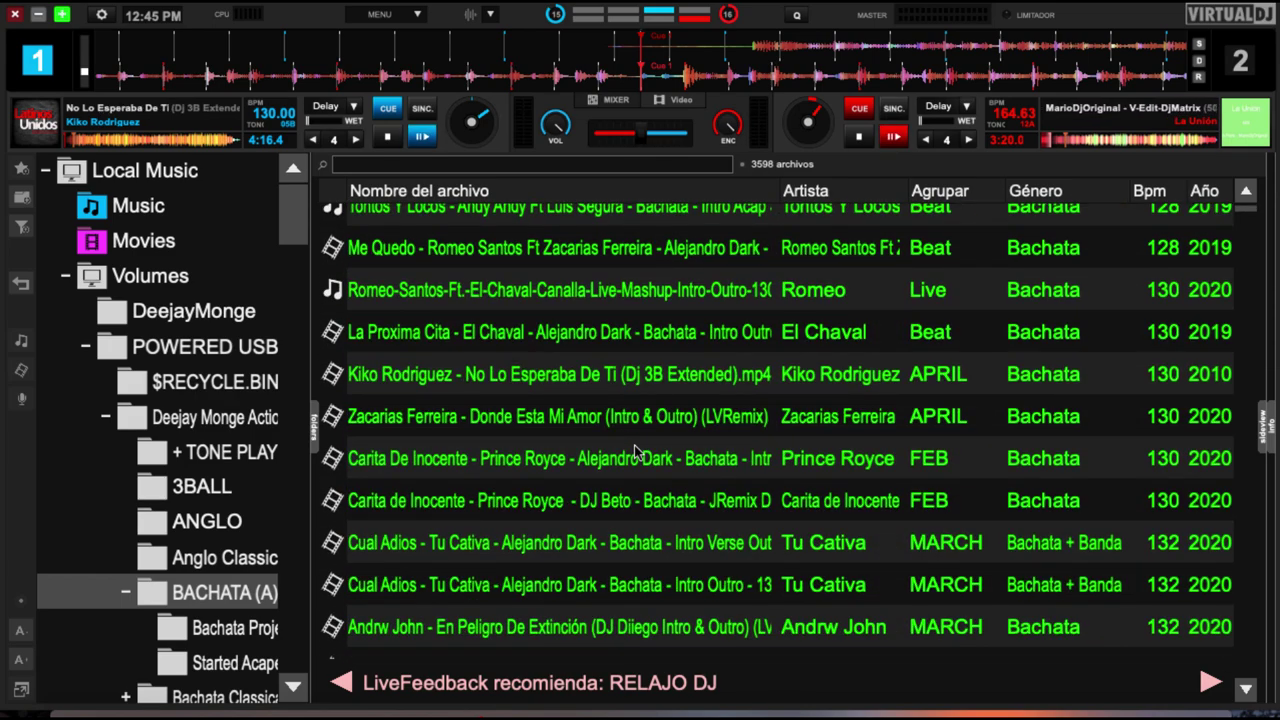
pyautogui.scroll(-20, 634, 452)
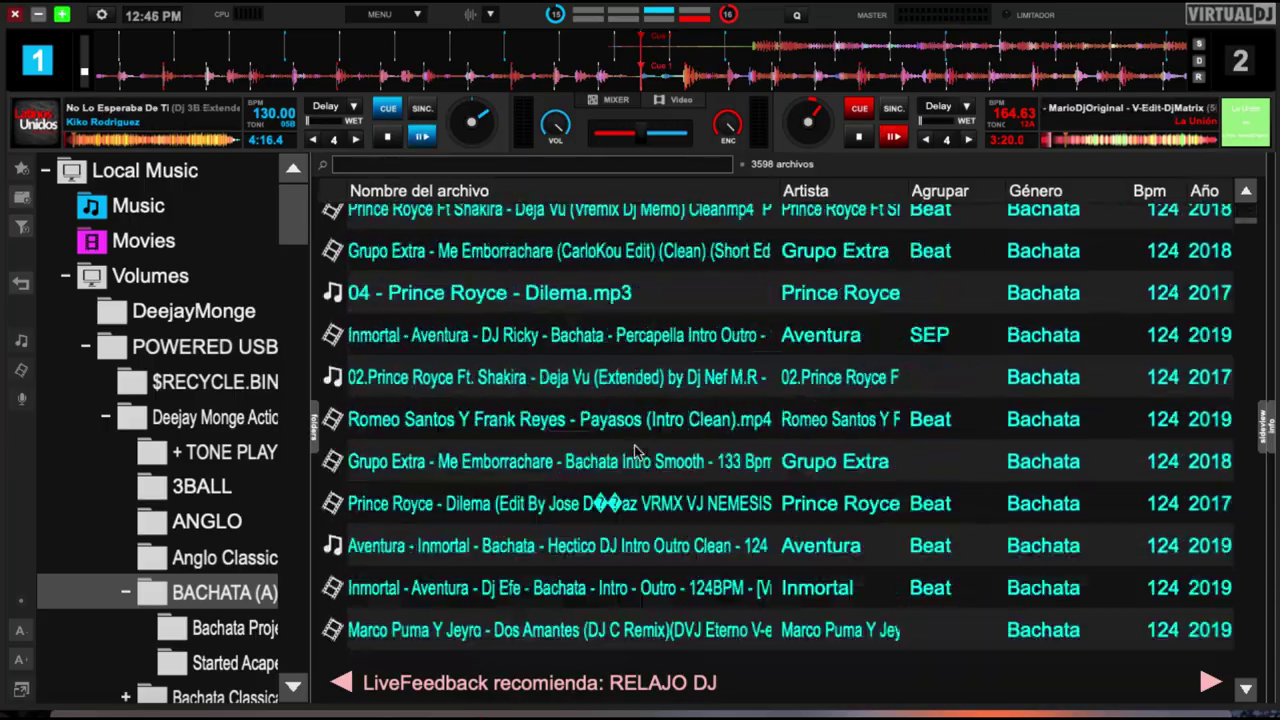
pyautogui.scroll(20, 634, 452)
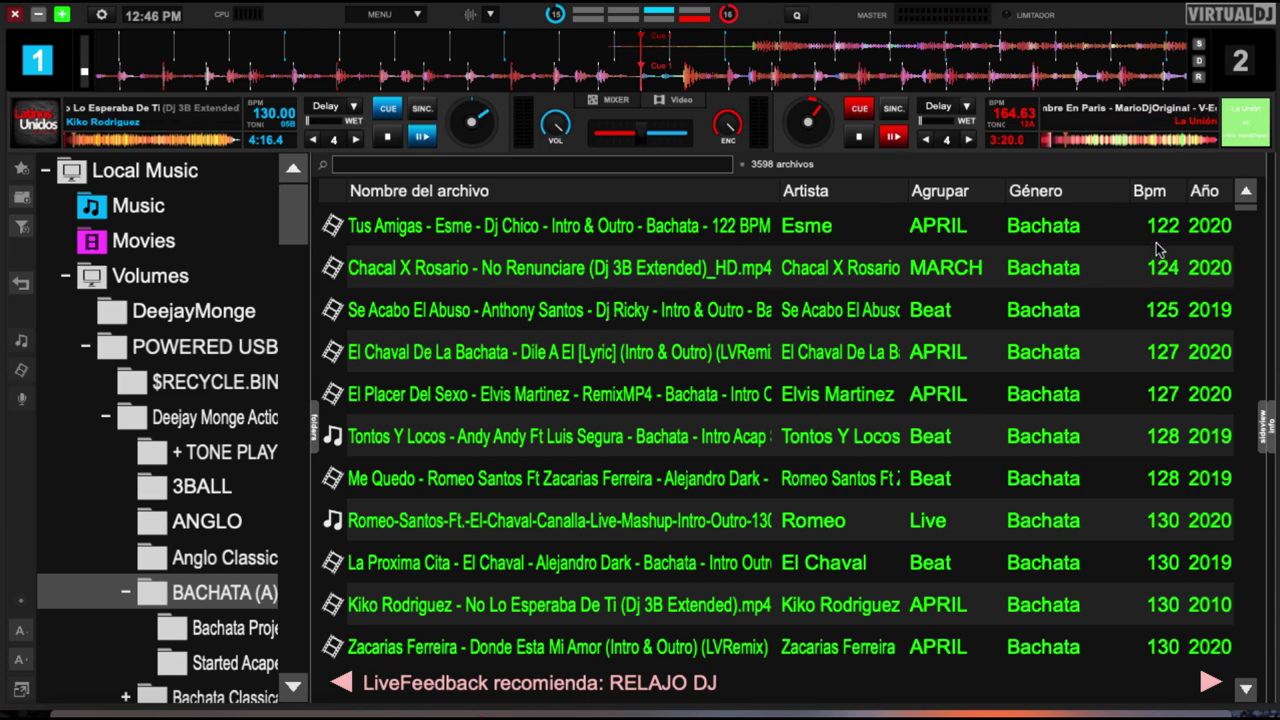
# Examine the BPM order and genre within the green, cyan and magenta track groups of the BACHATA (A) folder
pyautogui.scroll(-10, 1128, 610)
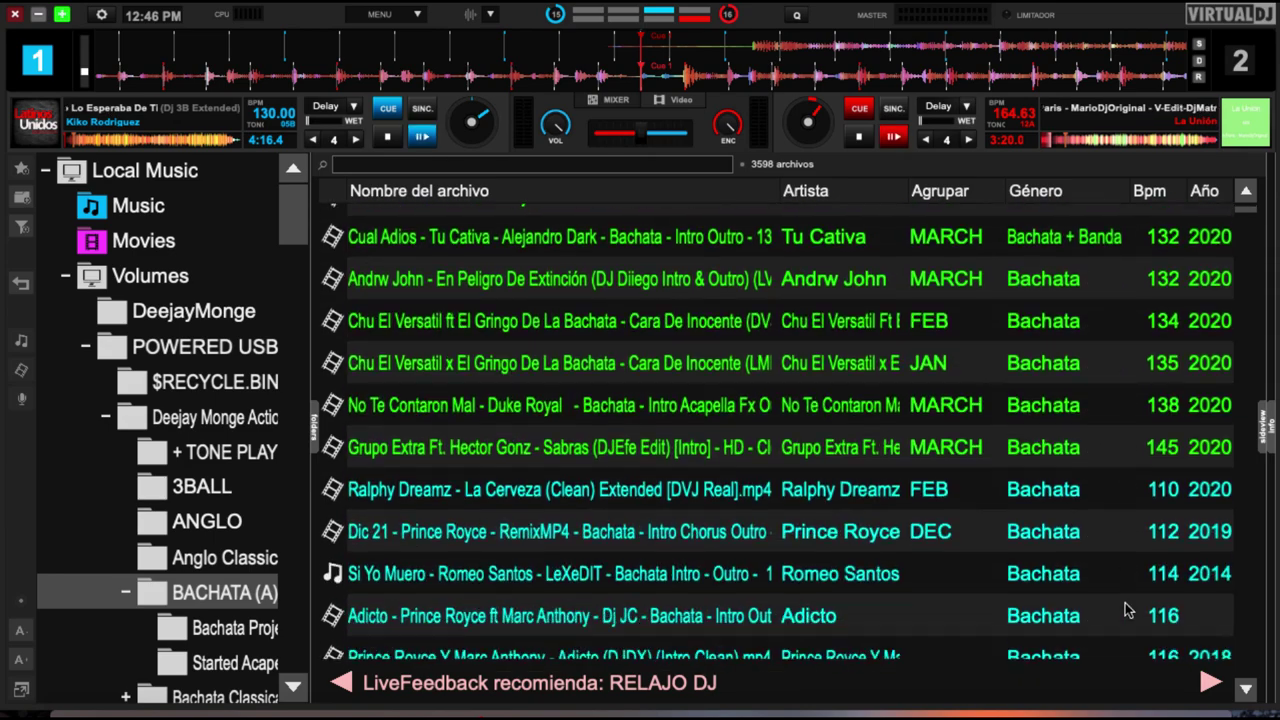
pyautogui.scroll(6, 1129, 306)
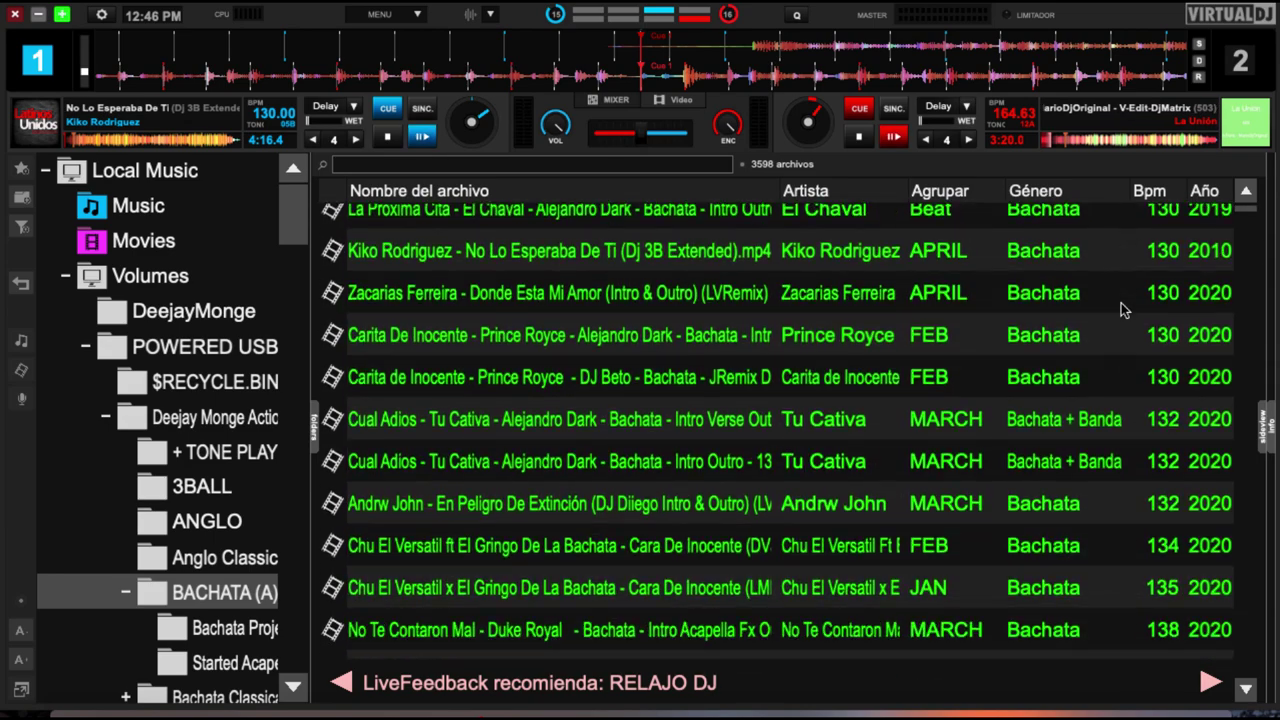
pyautogui.scroll(-4, 1129, 308)
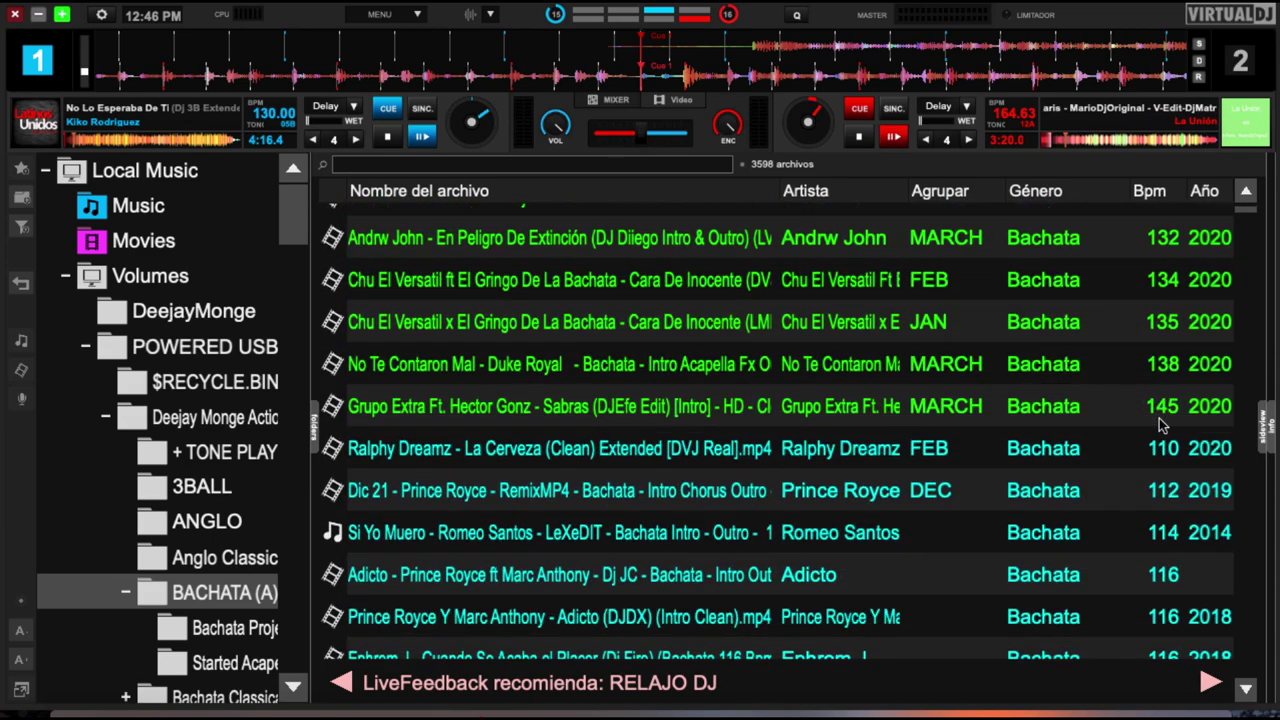
pyautogui.scroll(-3, 1150, 410)
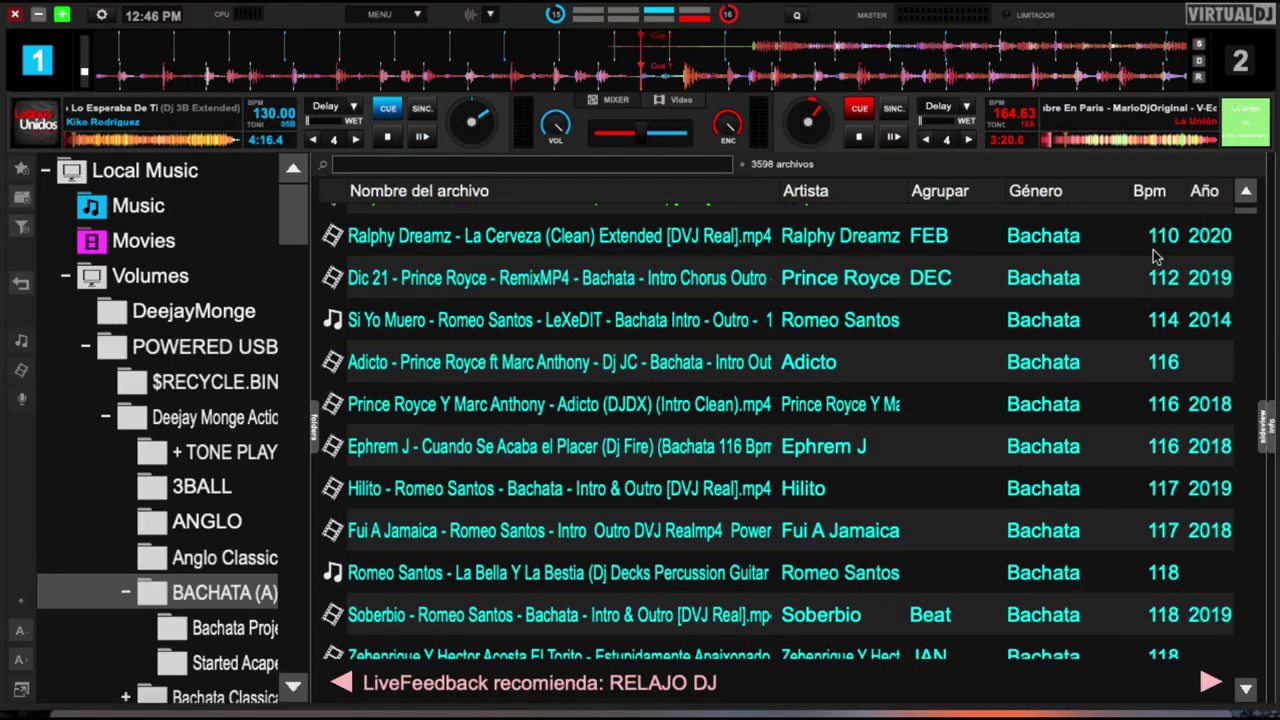
pyautogui.scroll(-15, 1100, 500)
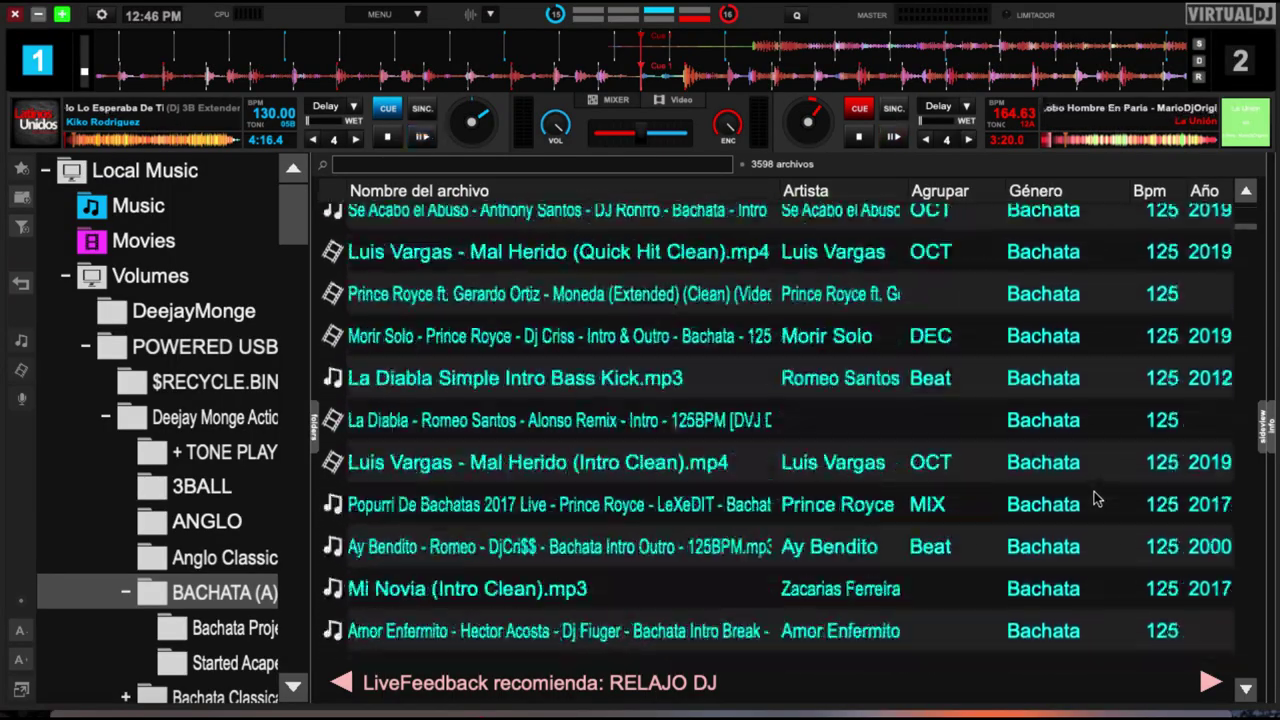
pyautogui.scroll(-15, 1097, 498)
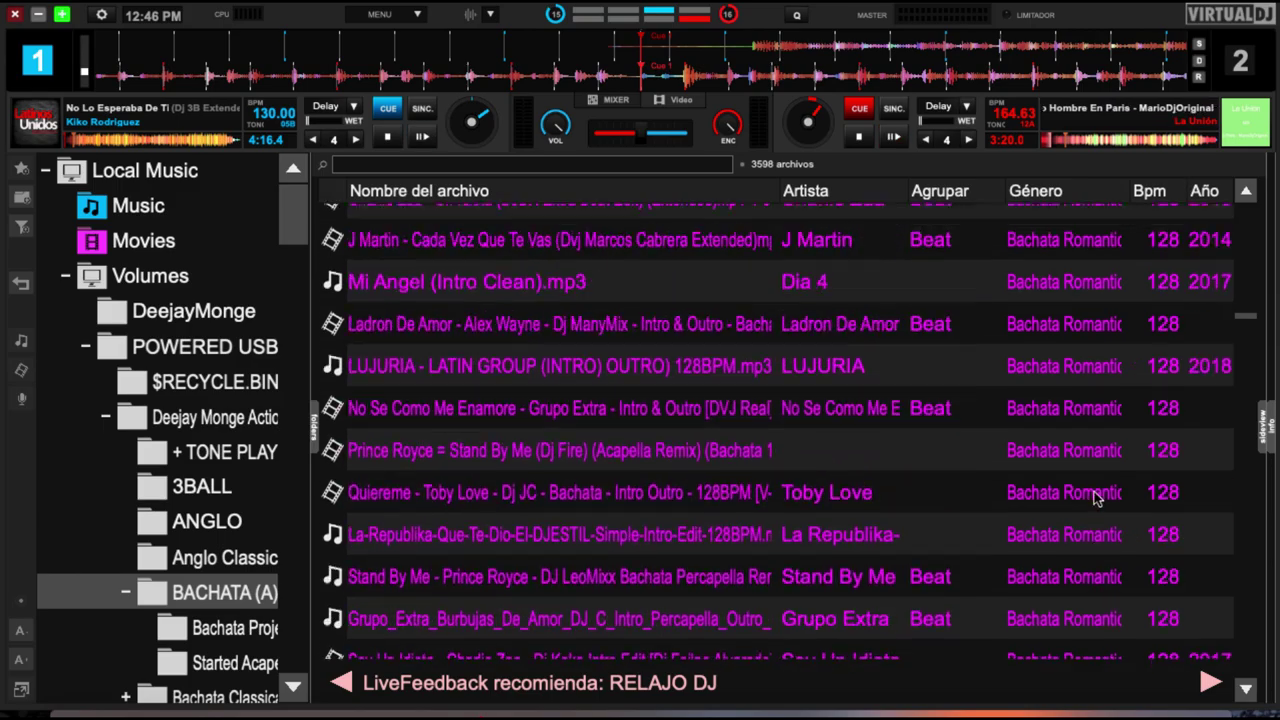
pyautogui.scroll(15, 1097, 498)
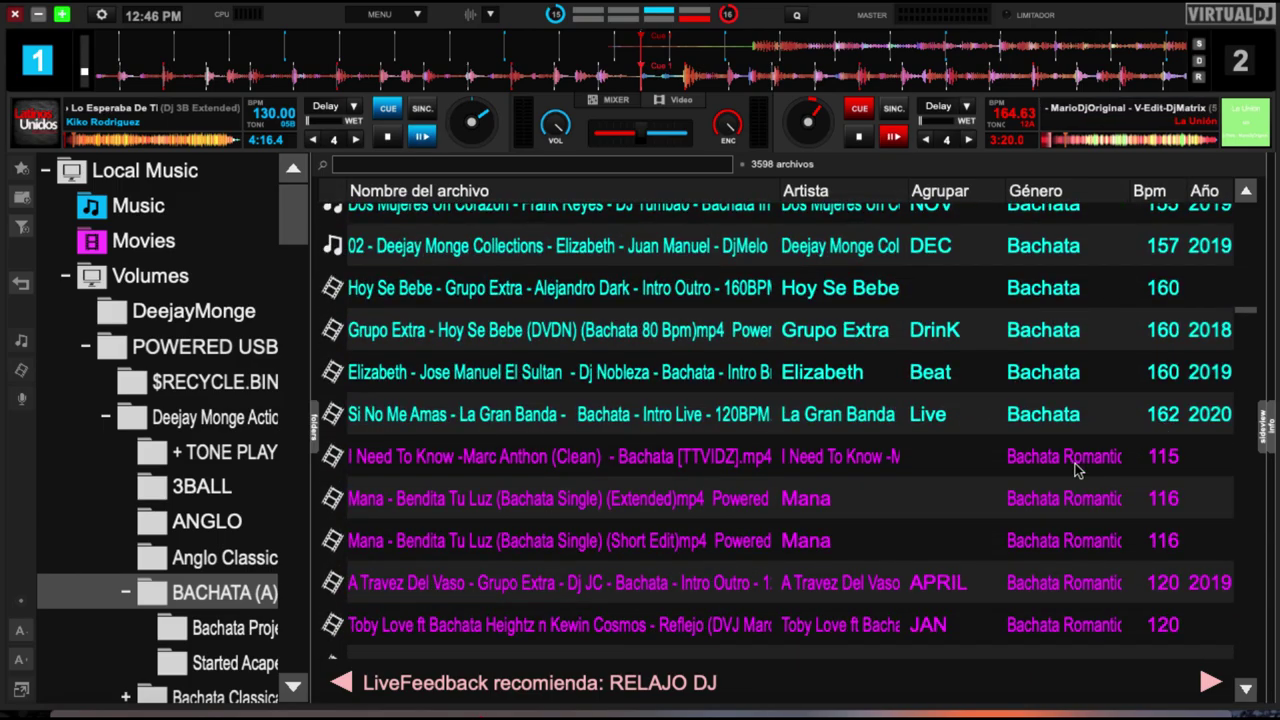
pyautogui.scroll(-3, 1097, 481)
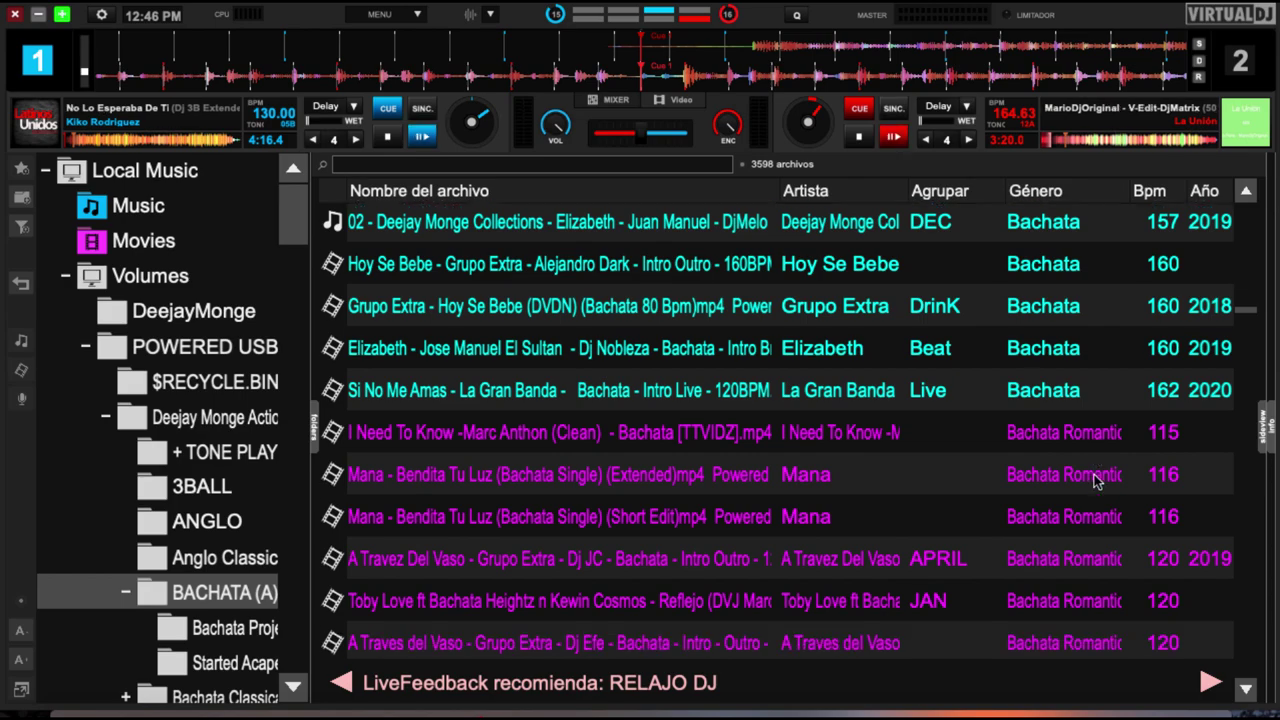
pyautogui.scroll(-3, 1097, 481)
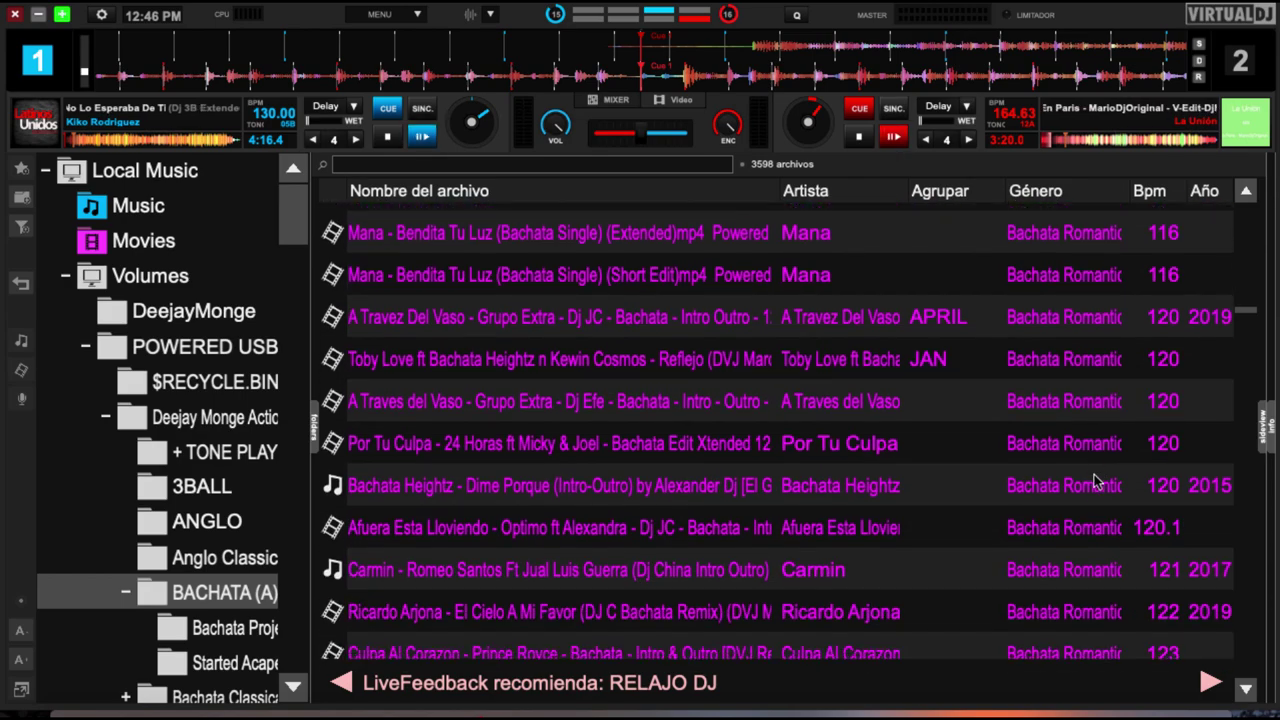
# Select the uncolored track Enamorar Intro Outro Percapella.mp3 and add the Color column to the track list
pyautogui.scroll(-15, 1097, 481)
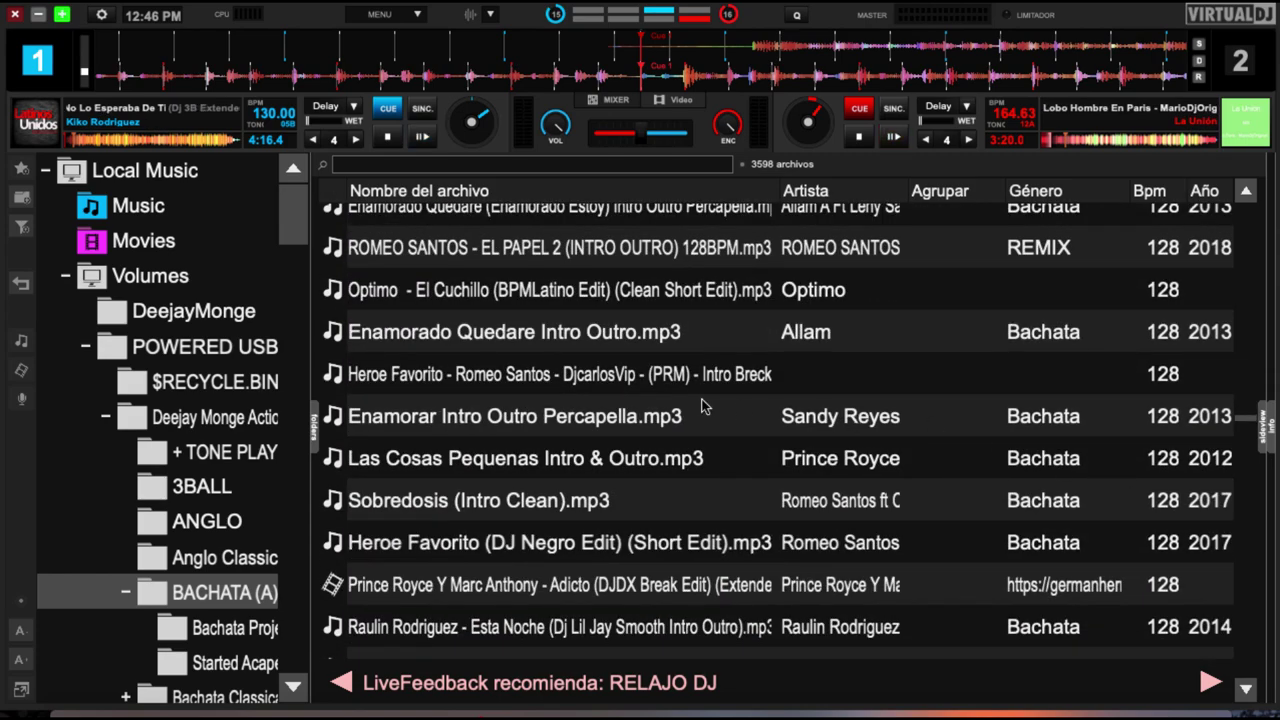
pyautogui.click(705, 406)
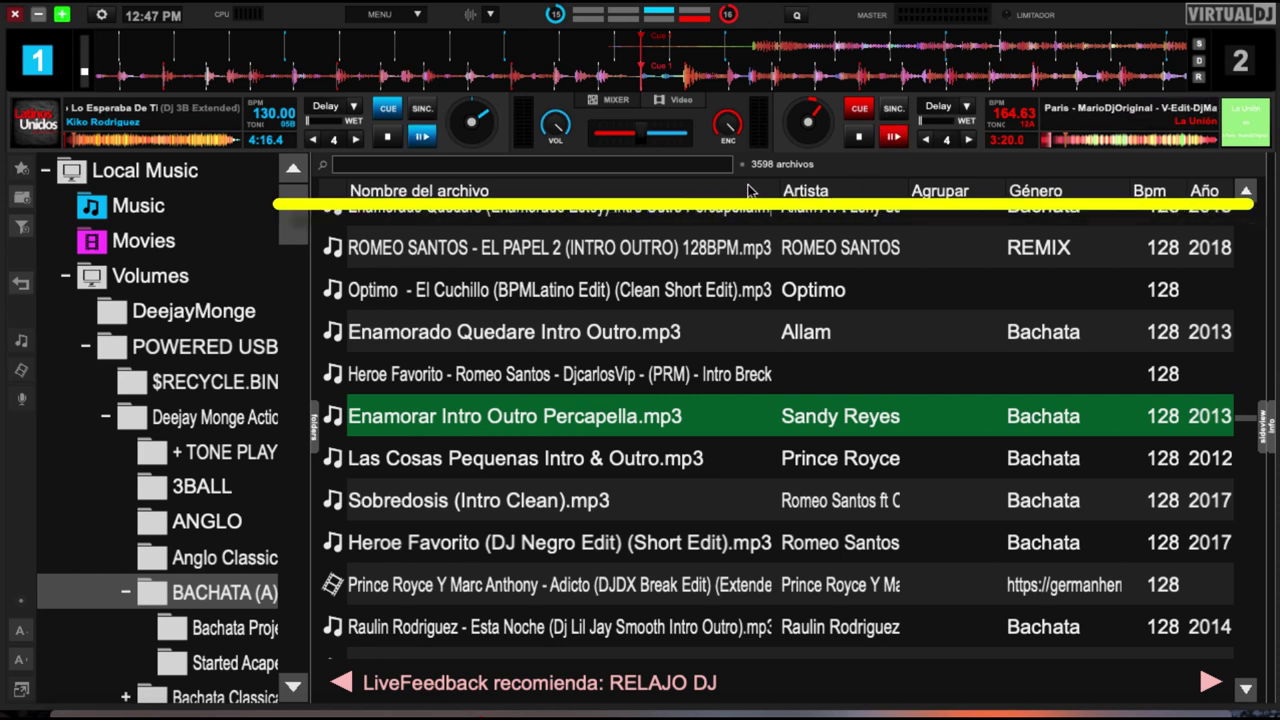
pyautogui.rightClick(880, 194)
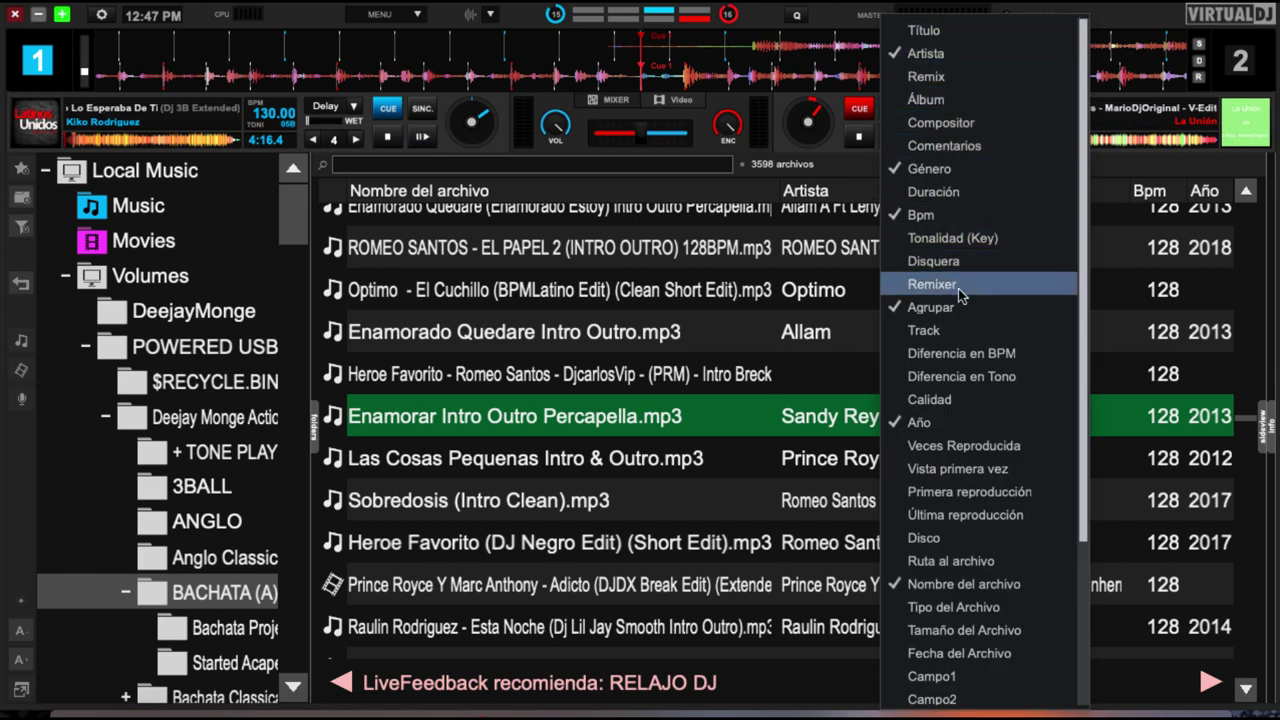
pyautogui.scroll(-3, 961, 293)
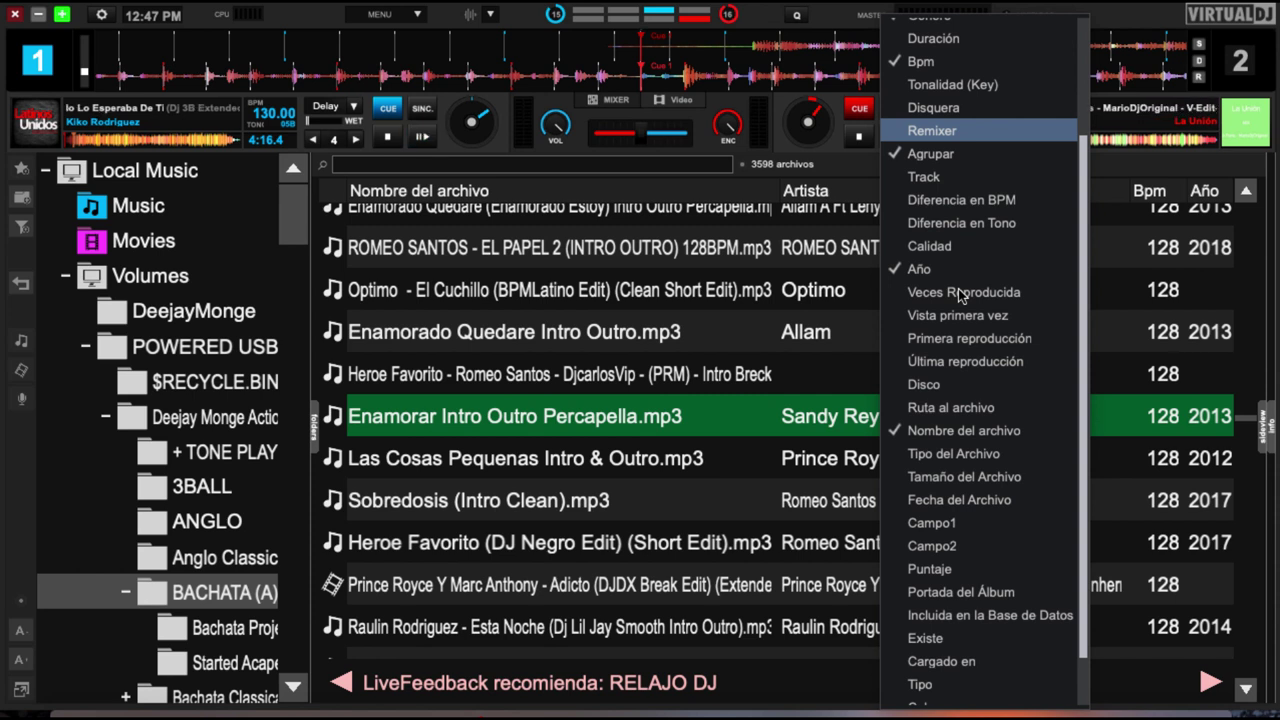
pyautogui.scroll(-1, 961, 293)
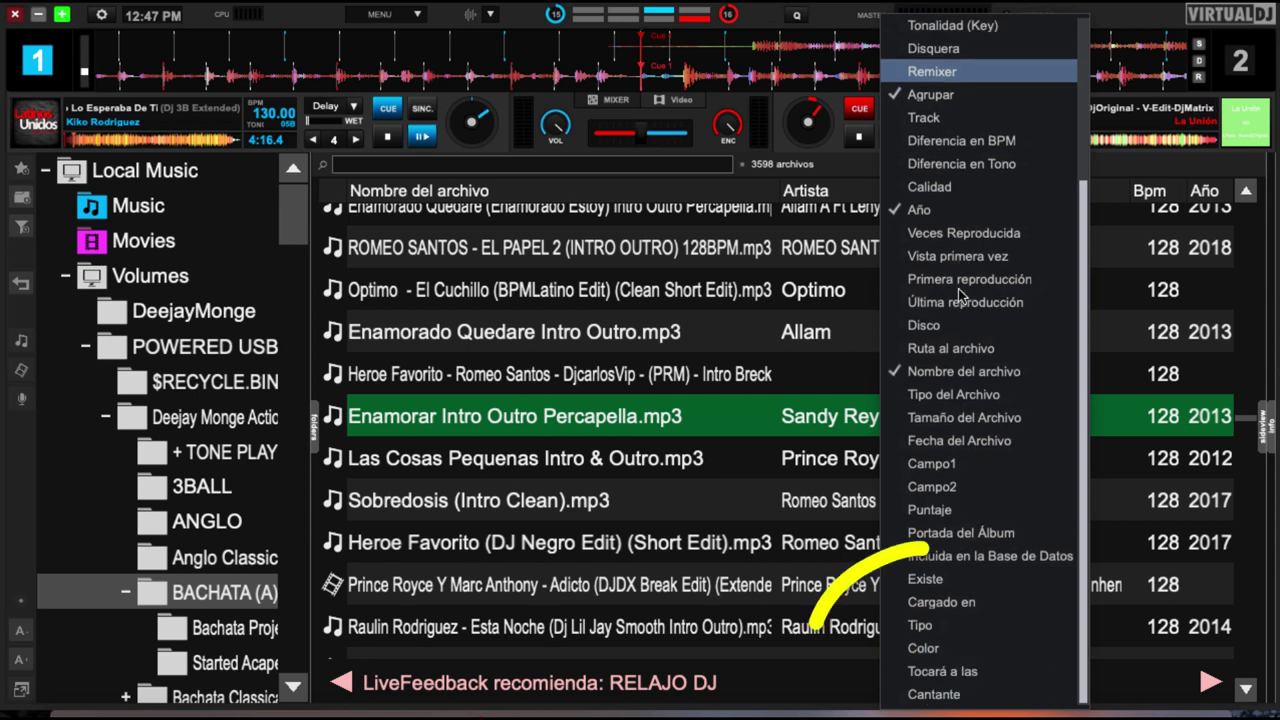
pyautogui.click(957, 652)
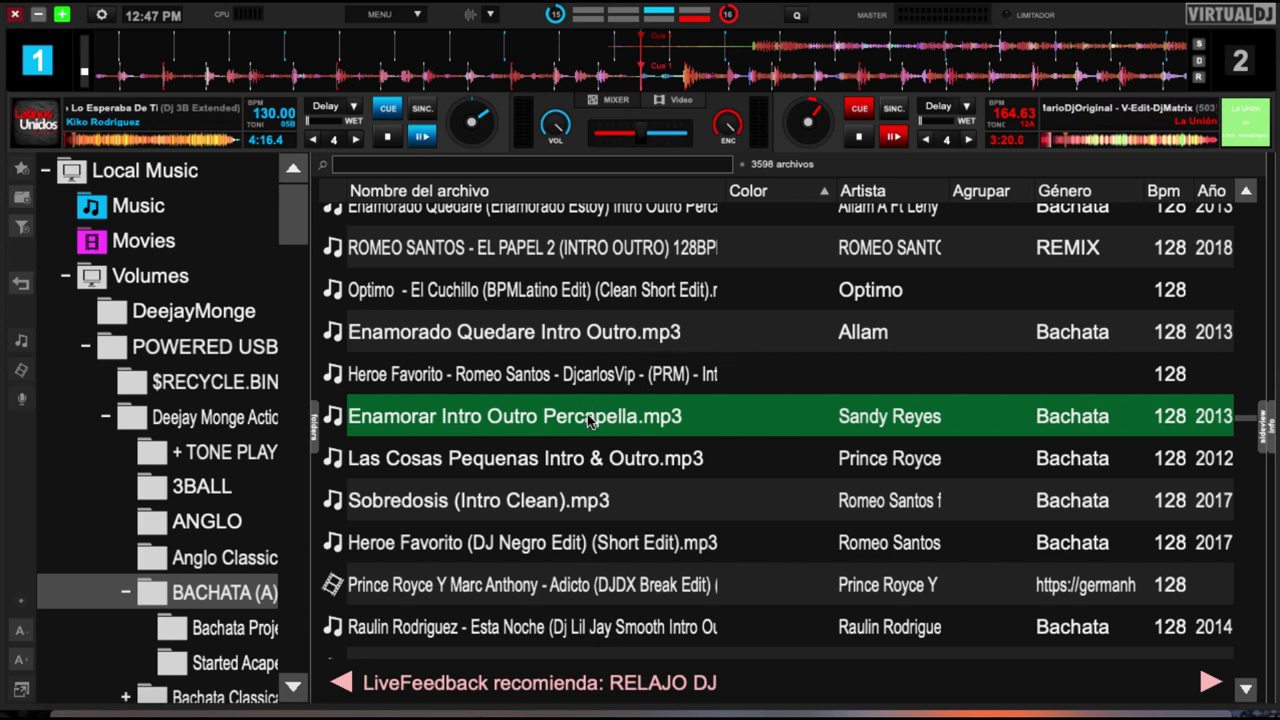
# Open the tag editor for Enamorar Intro Outro Percapella.mp3 and set its genre to Bachata Romantica
pyautogui.rightClick(590, 421)
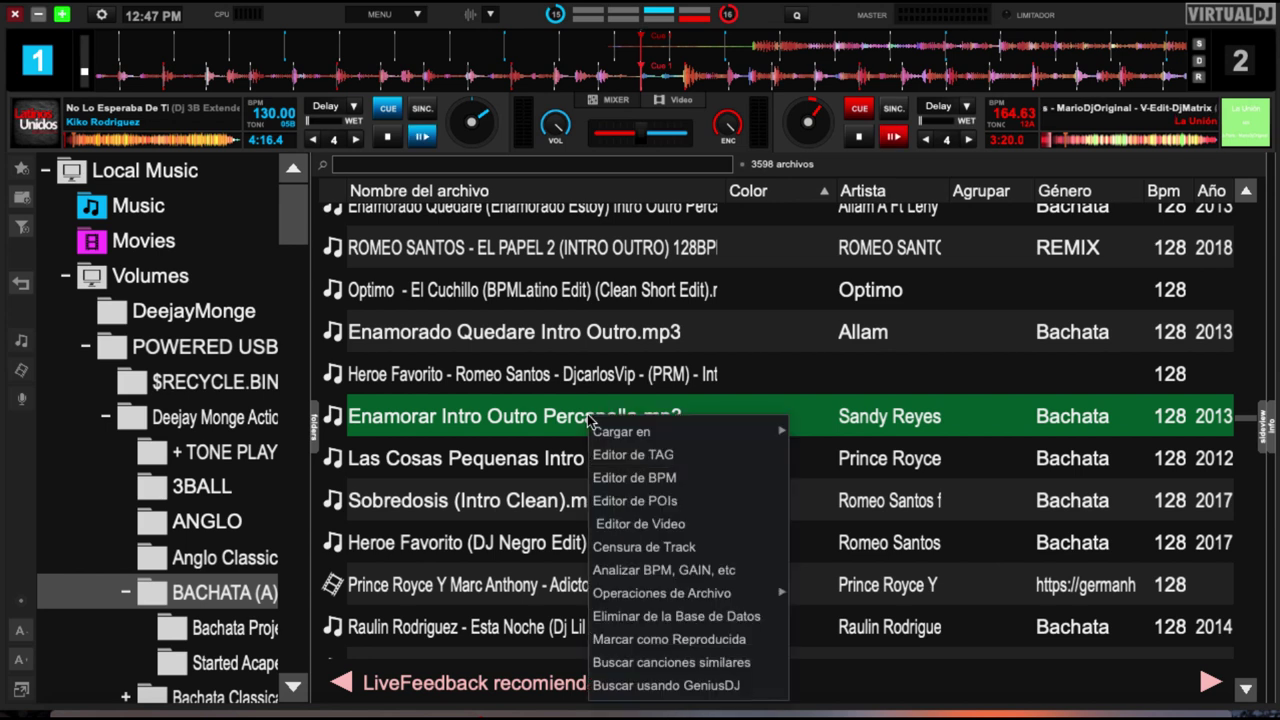
pyautogui.click(667, 460)
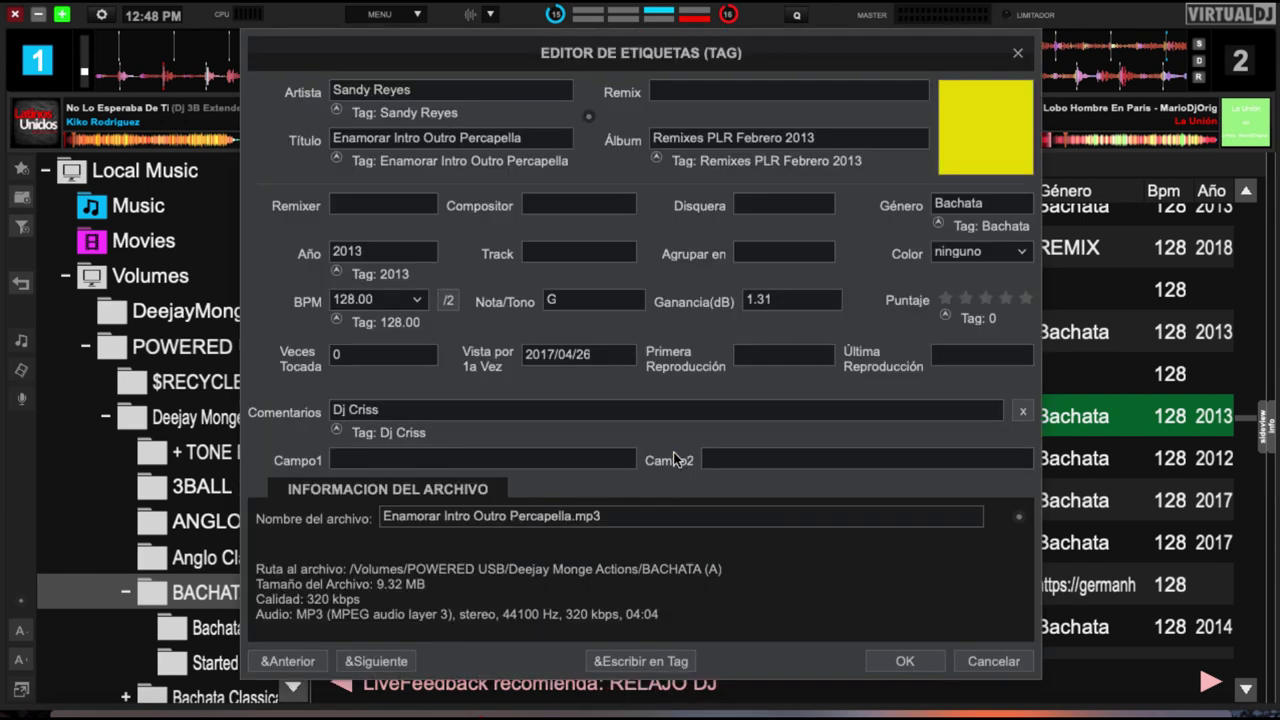
pyautogui.click(1003, 218)
pyautogui.write('Roman')
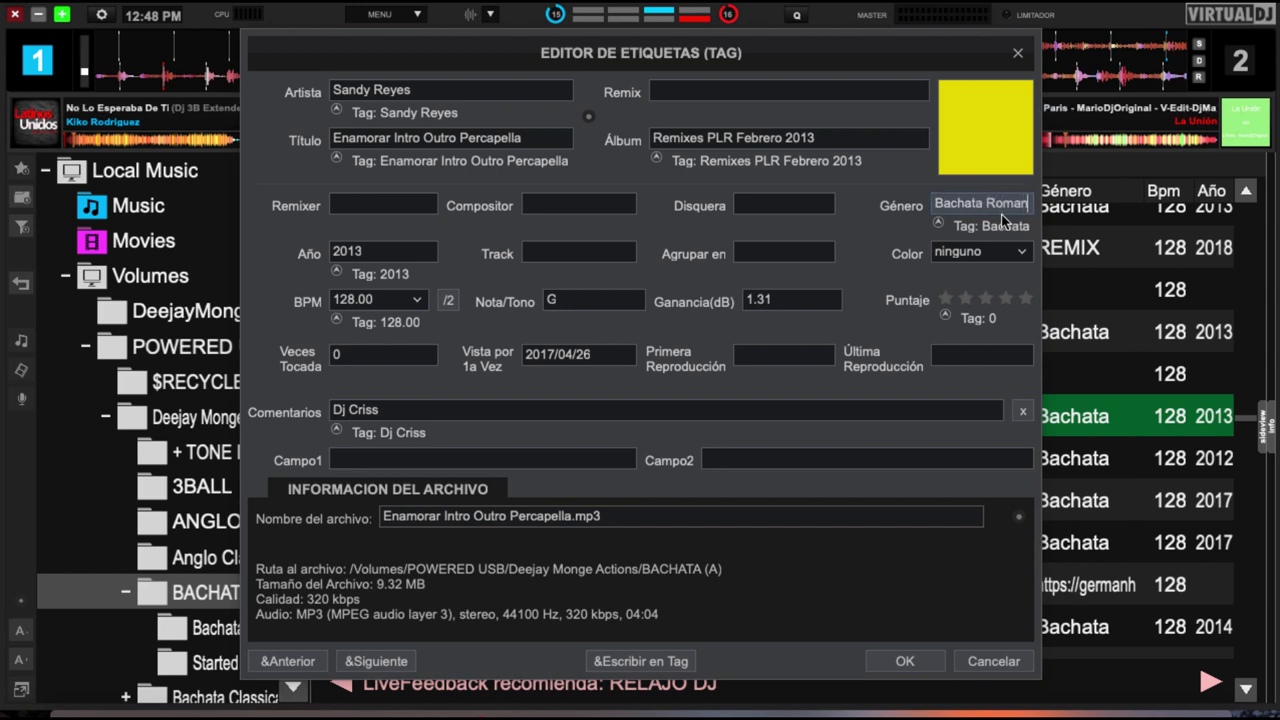
pyautogui.write('tica')
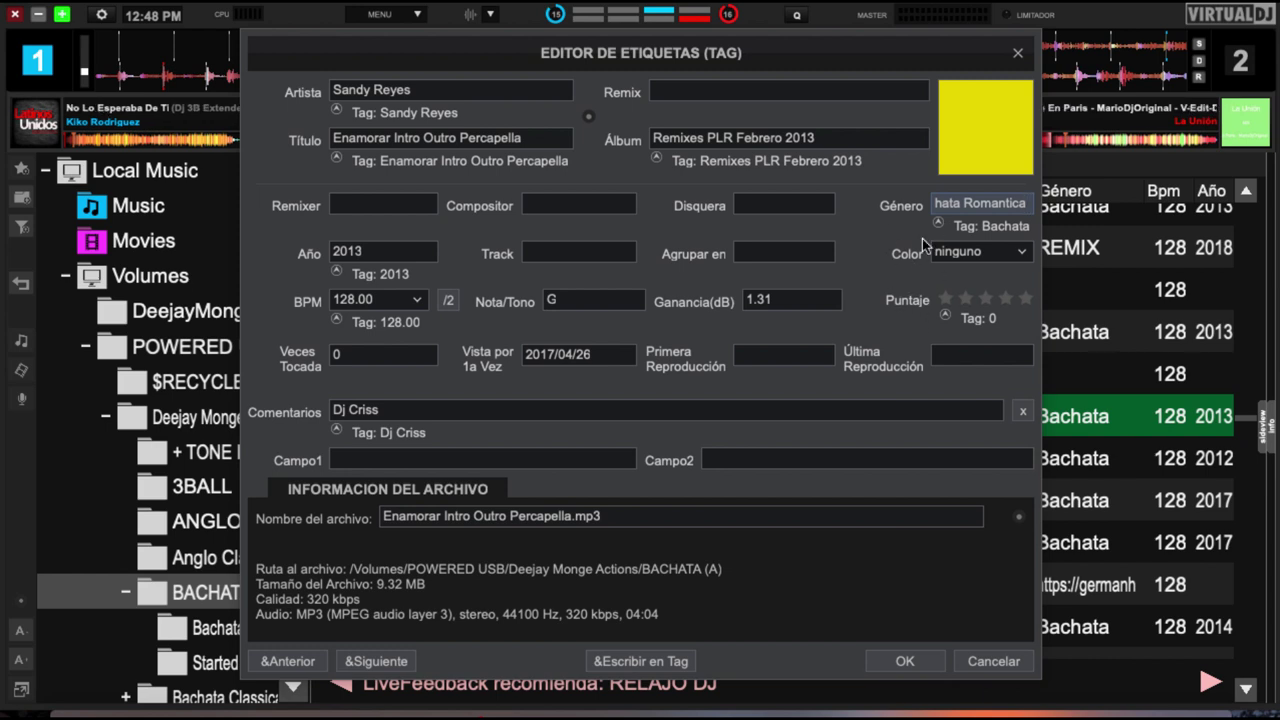
# Set the track's color to magenta and save the tag changes
pyautogui.click(958, 253)
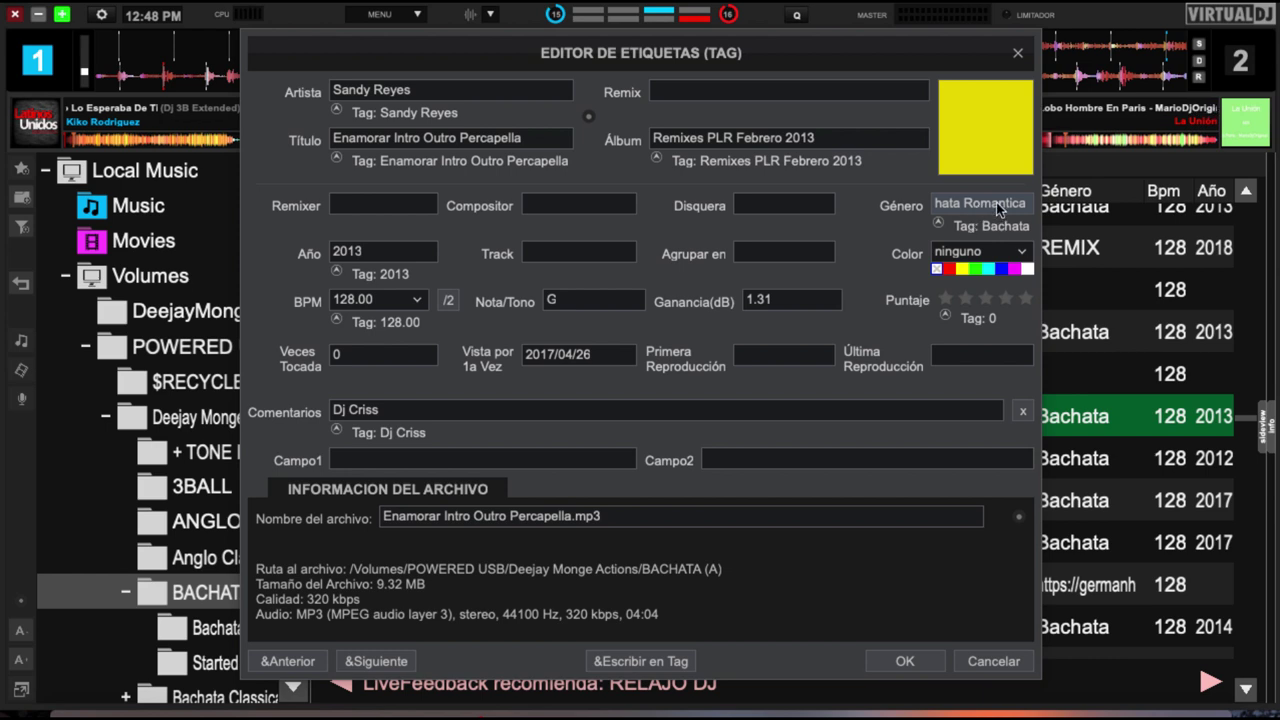
pyautogui.click(1013, 270)
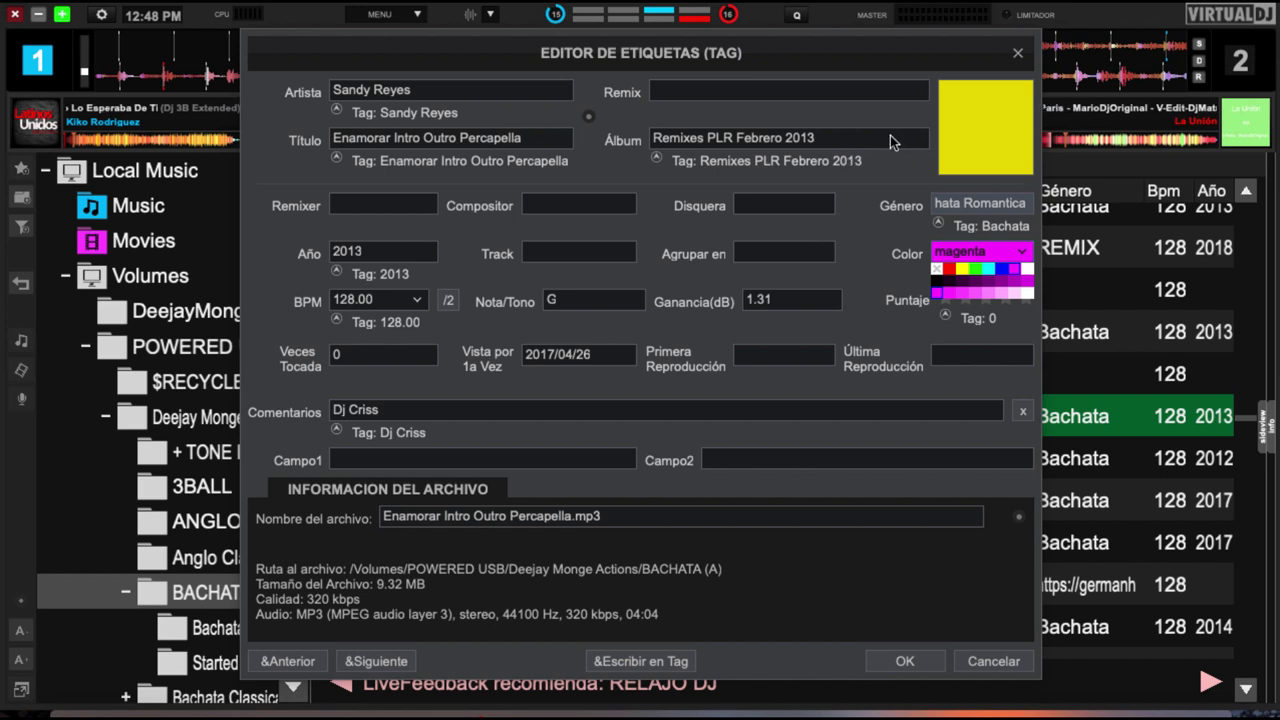
pyautogui.click(903, 664)
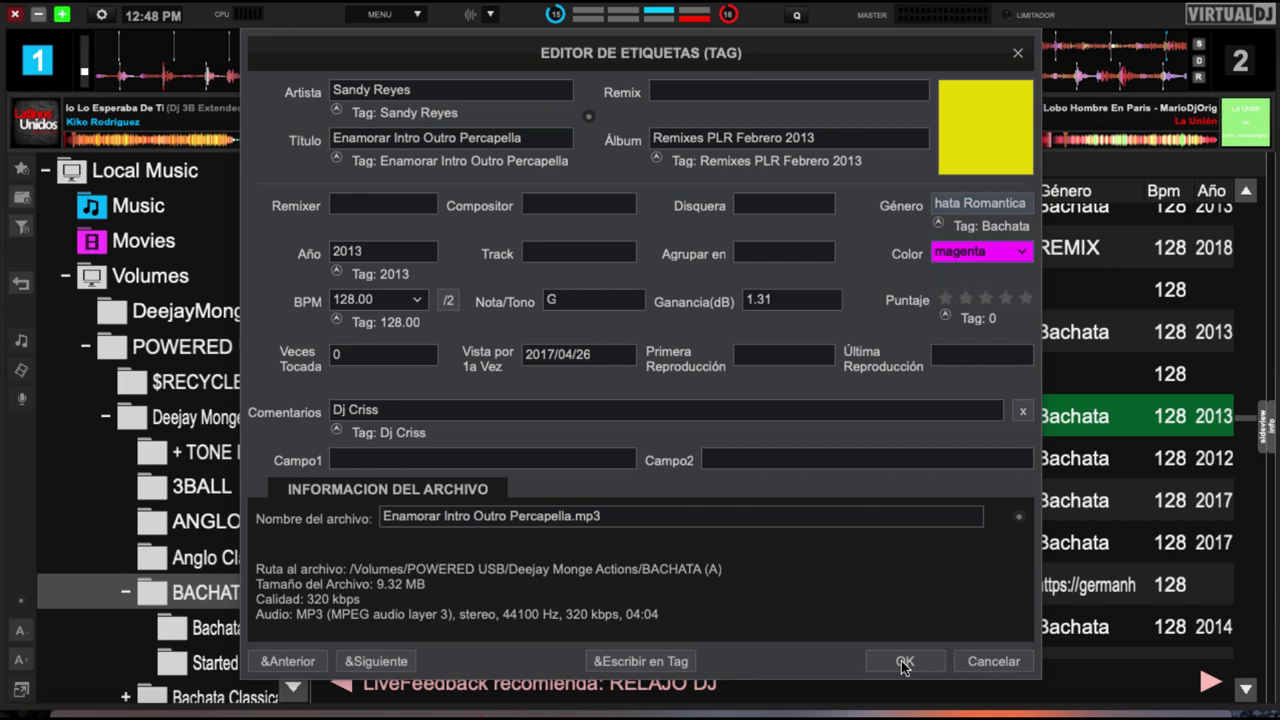
pyautogui.click(903, 664)
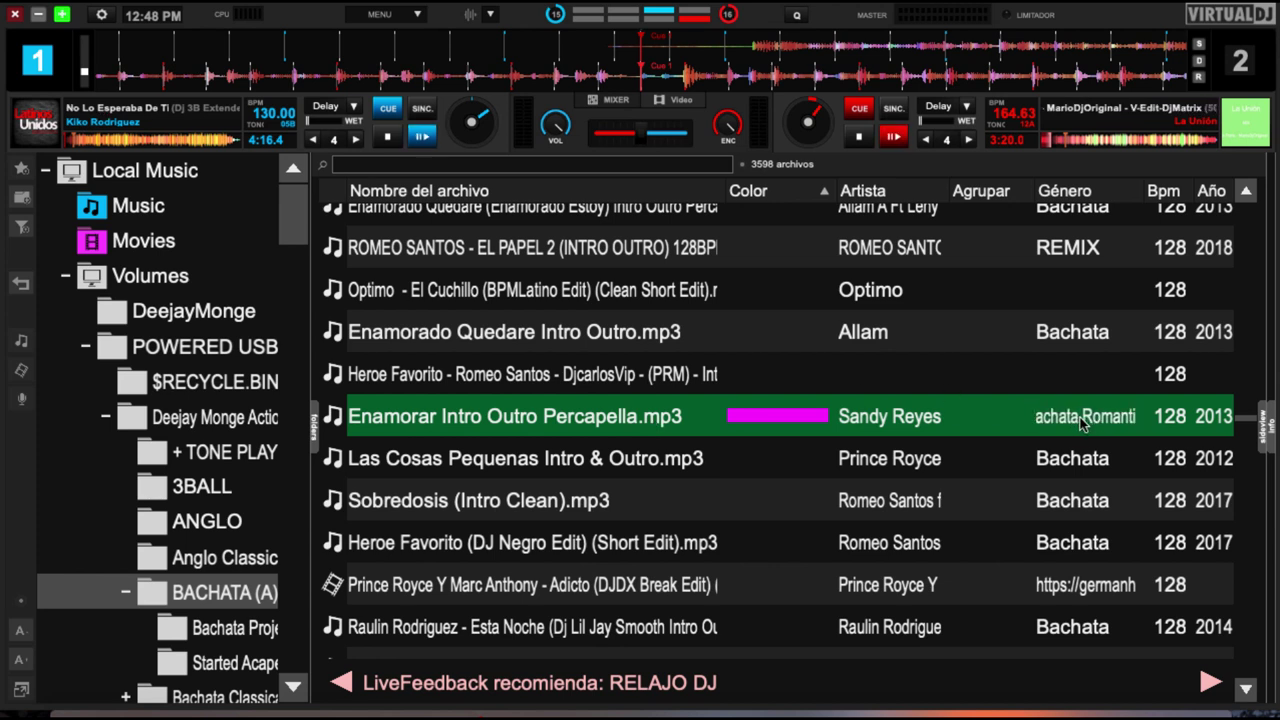
# Open the tag editor for Enamorar Intro Outro Percapella.mp3, write the edited values into the file's tag, widen the editor and confirm
pyautogui.rightClick(795, 411)
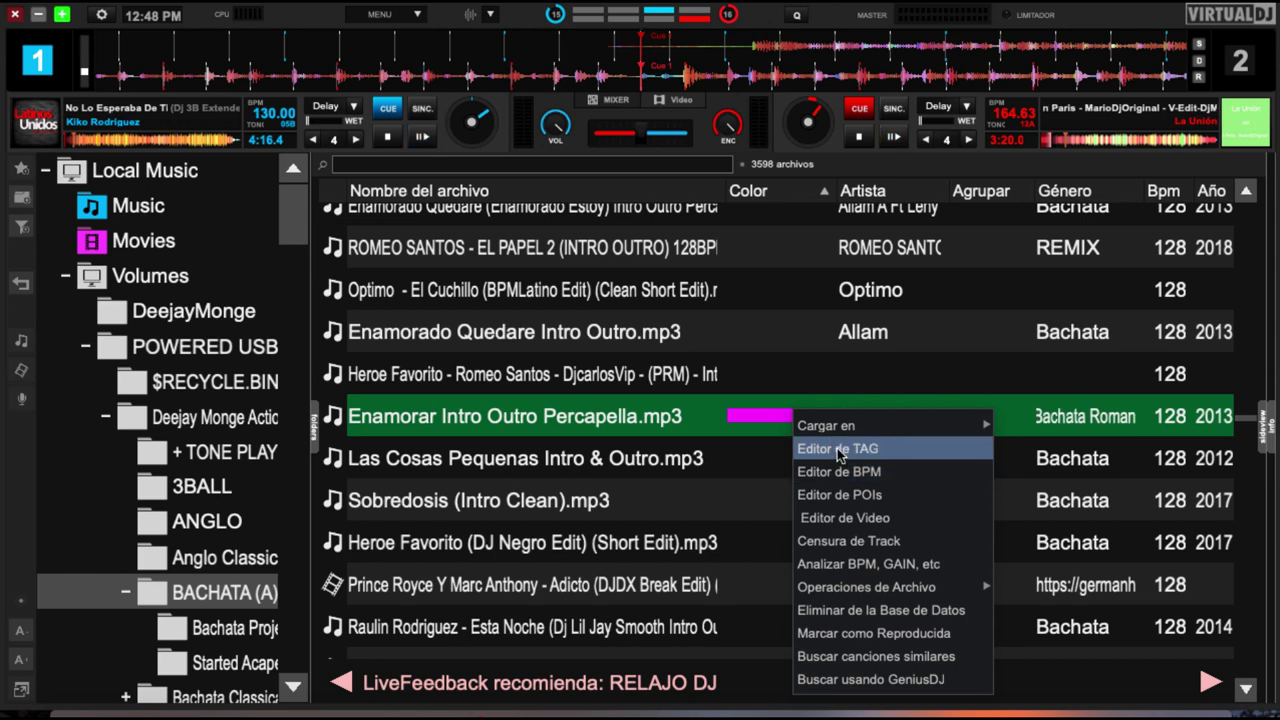
pyautogui.click(839, 452)
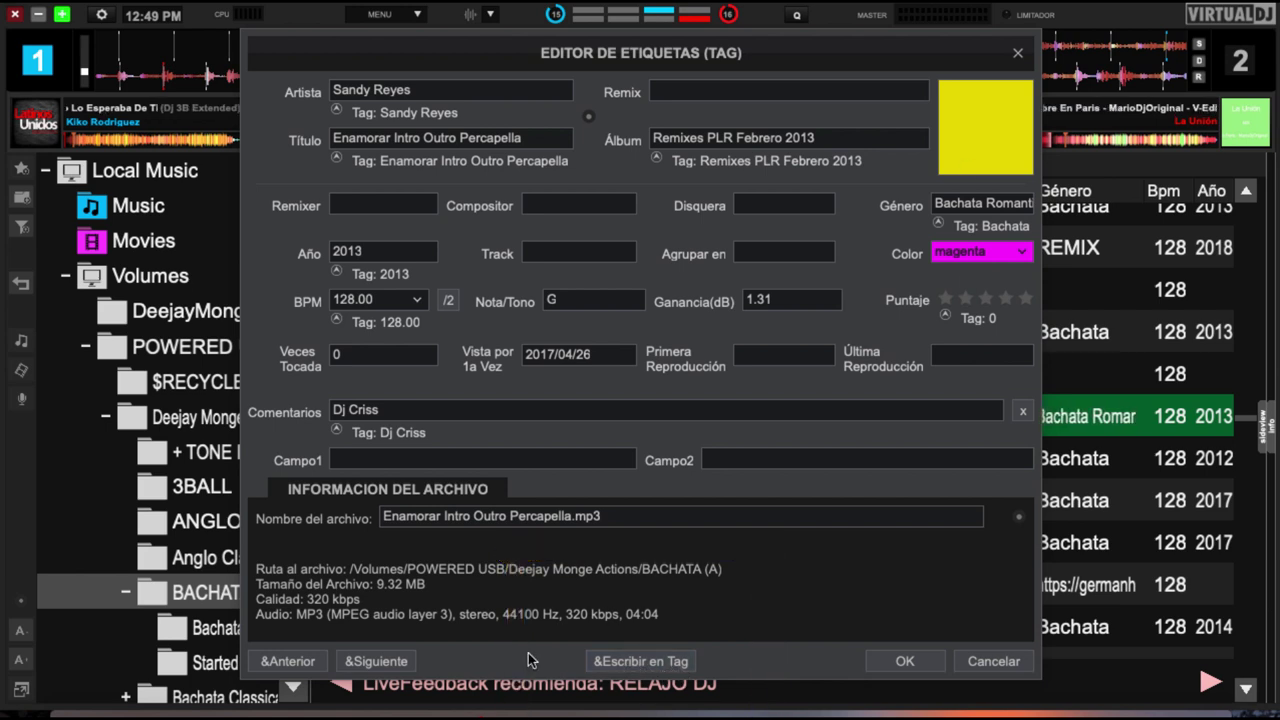
pyautogui.click(645, 662)
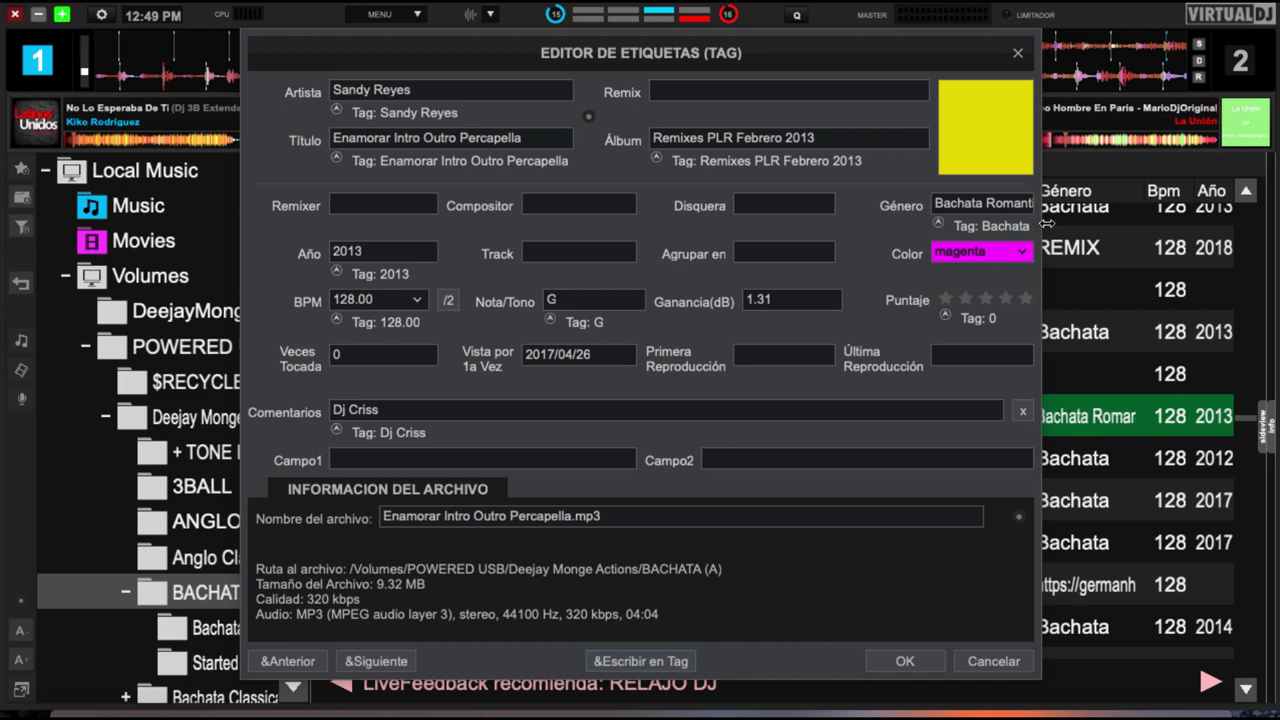
pyautogui.moveTo(1042, 224); pyautogui.dragTo(1146, 224)
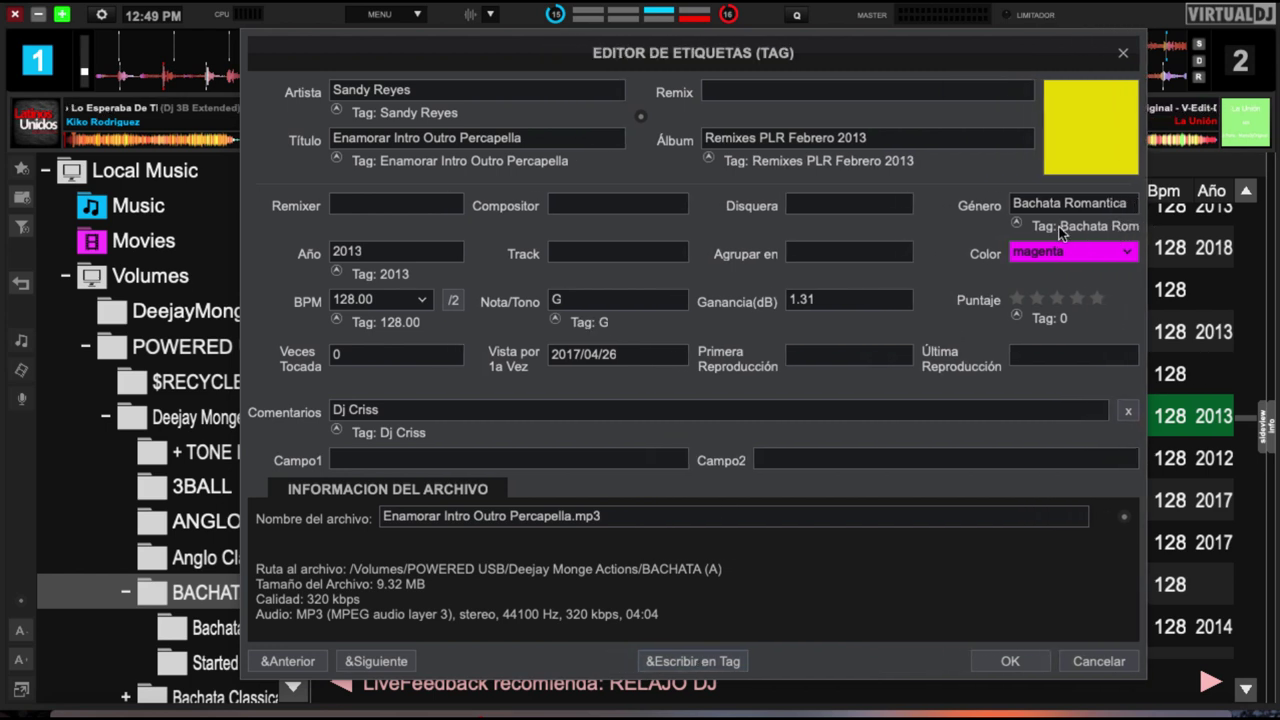
pyautogui.click(1011, 661)
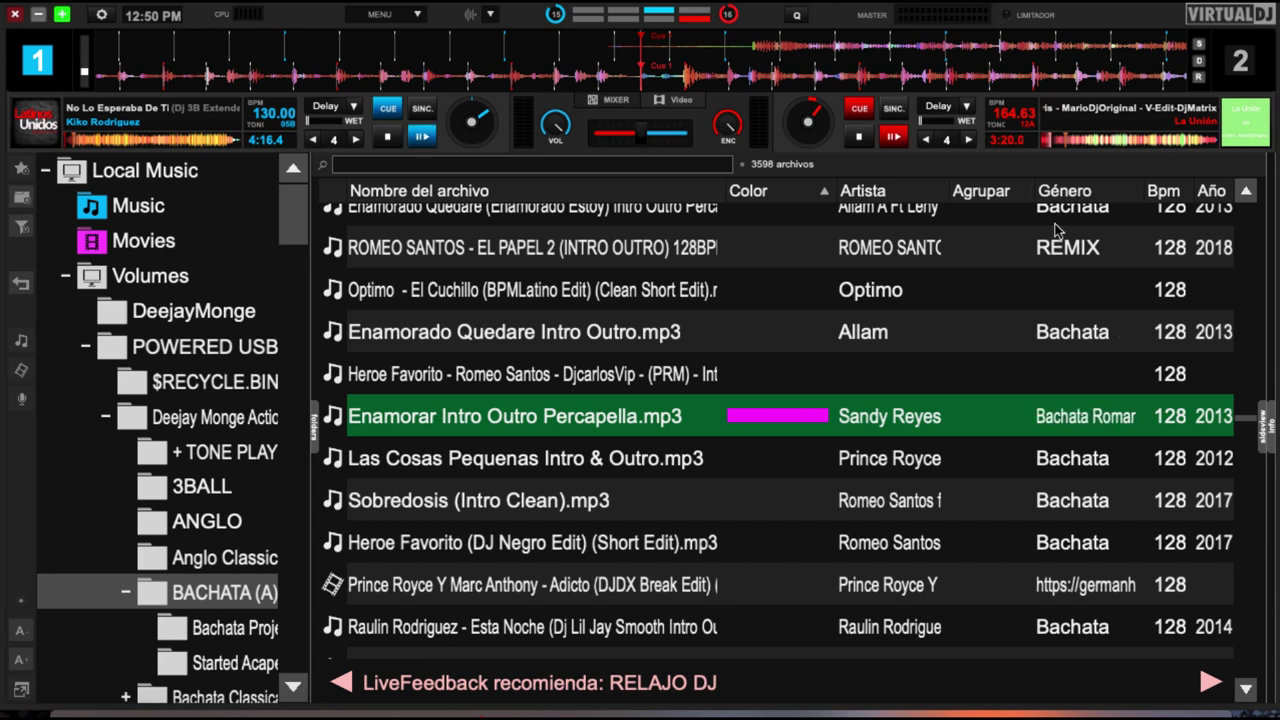
# Sort the track list by BPM, switching to descending and back to ascending order, and go to its start
pyautogui.click(1165, 191)
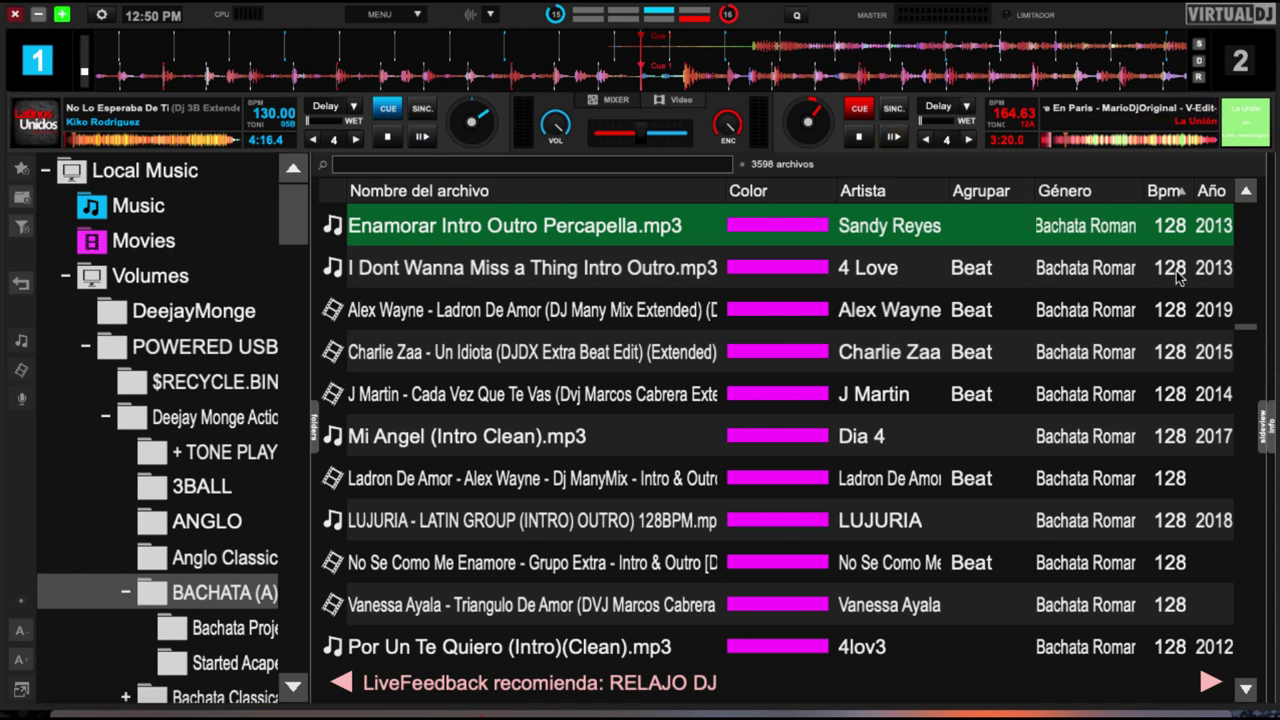
pyautogui.click(1165, 193)
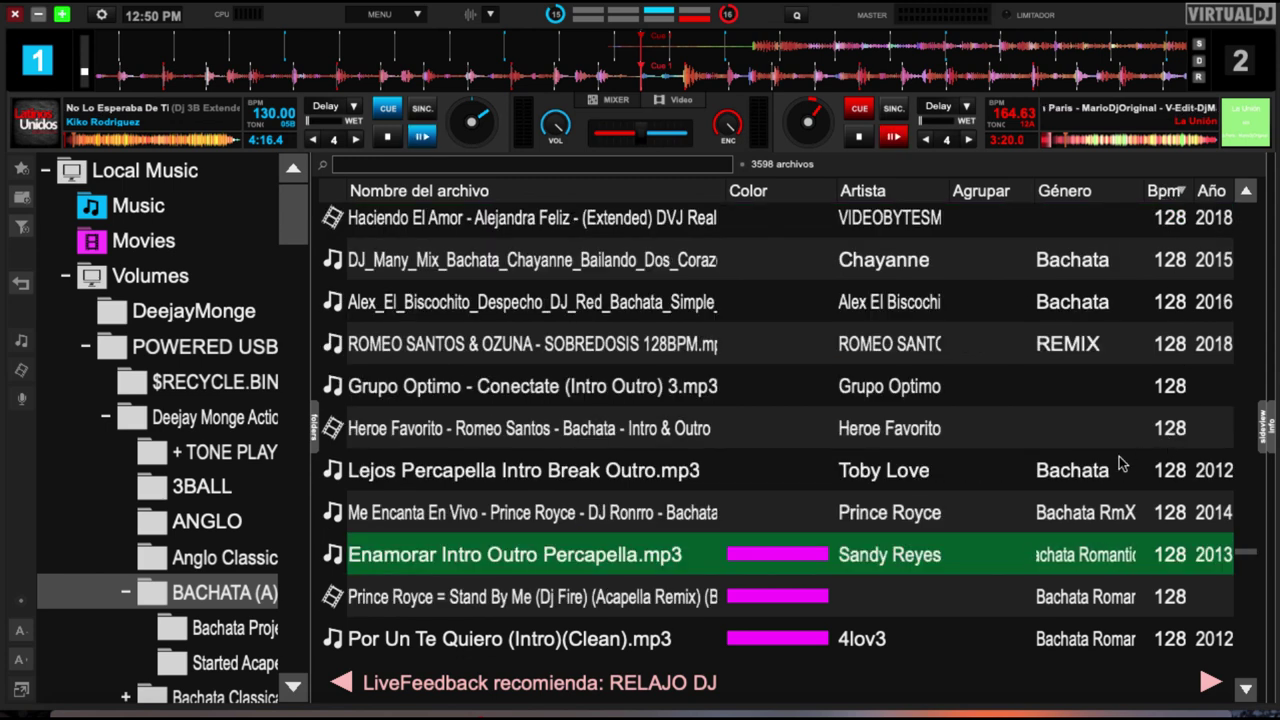
pyautogui.click(1160, 193)
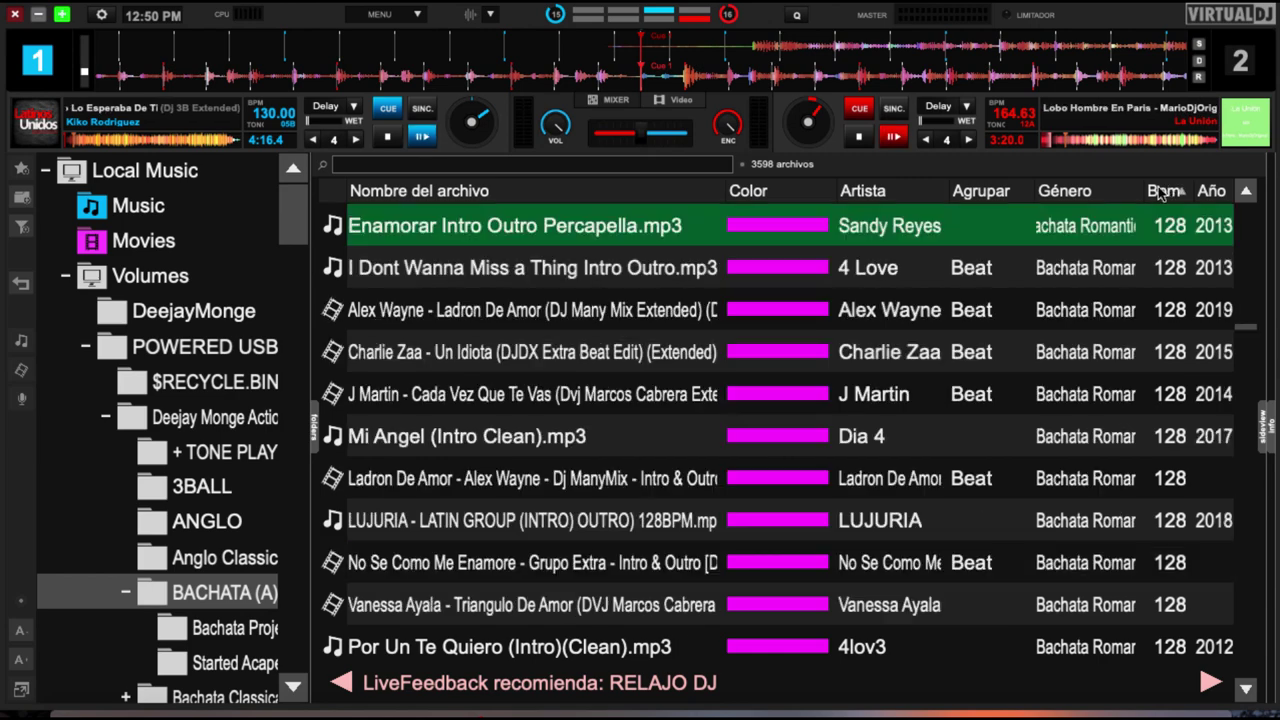
pyautogui.scroll(10, 1060, 343)
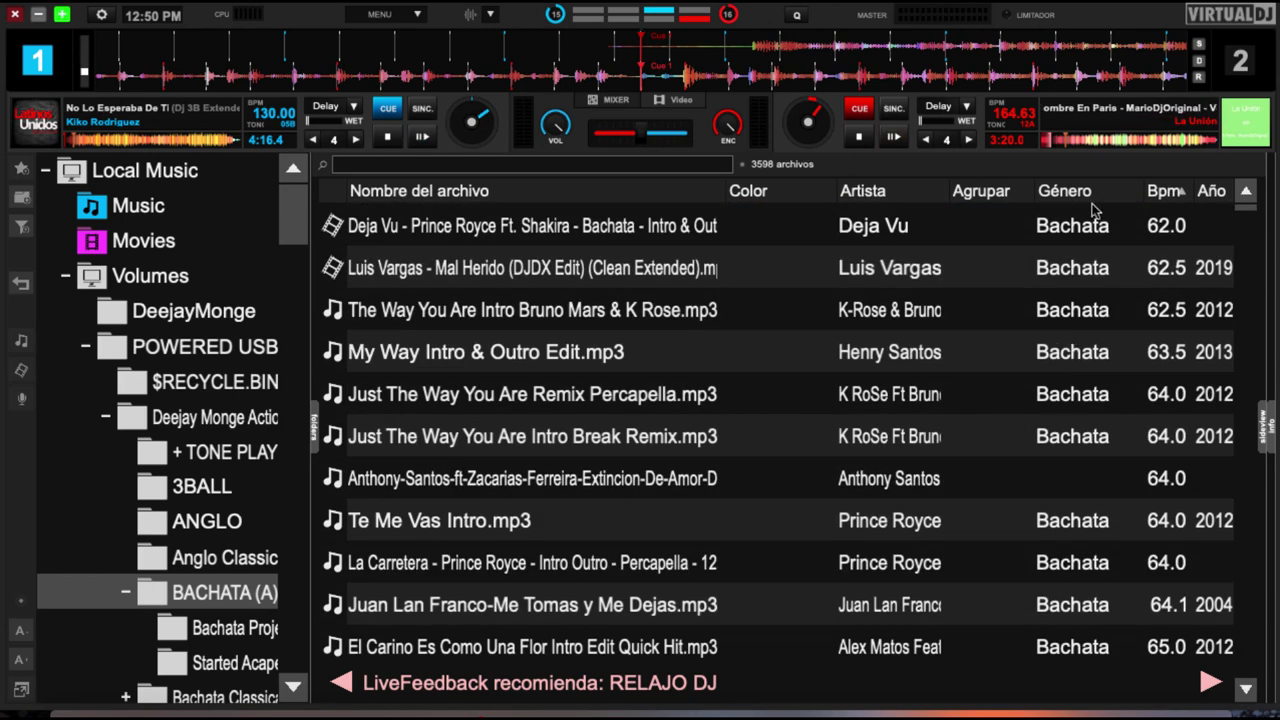
# Sort the track list by color and check the BPM order within the green and cyan groups
pyautogui.click(768, 191)
pyautogui.scroll(-10, 780, 360)
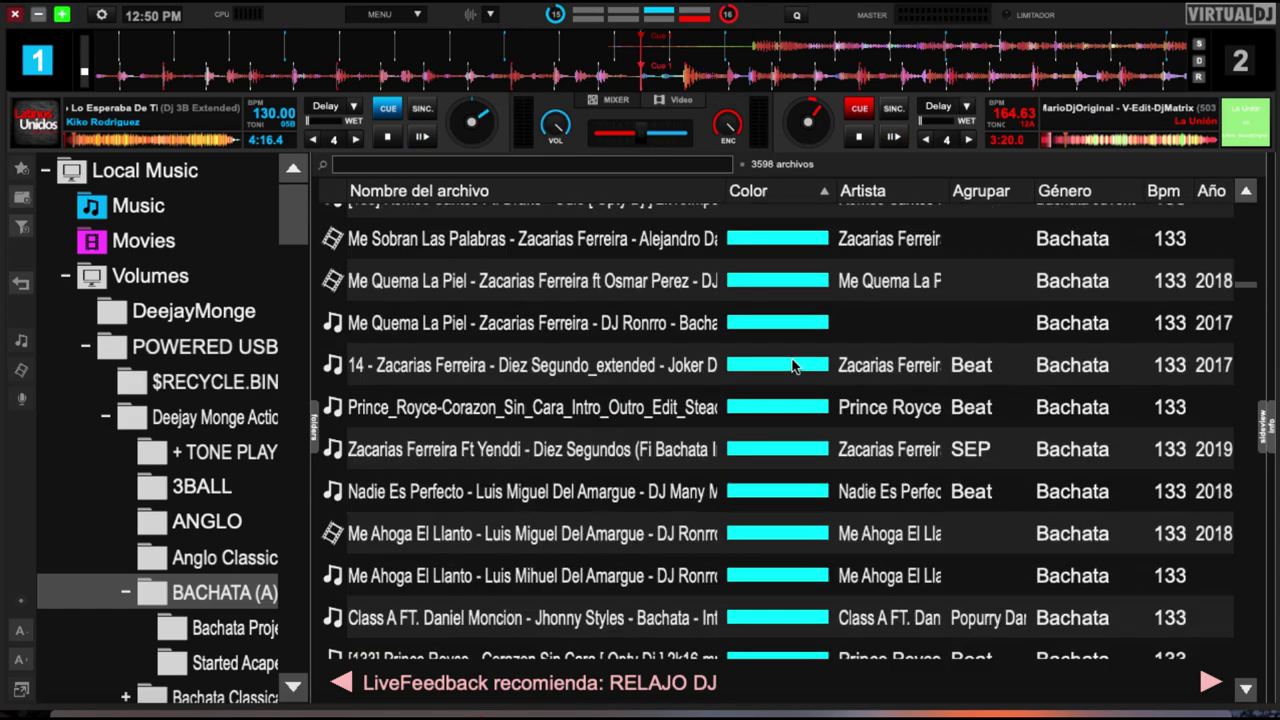
pyautogui.scroll(-2, 792, 359)
pyautogui.scroll(2, 792, 359)
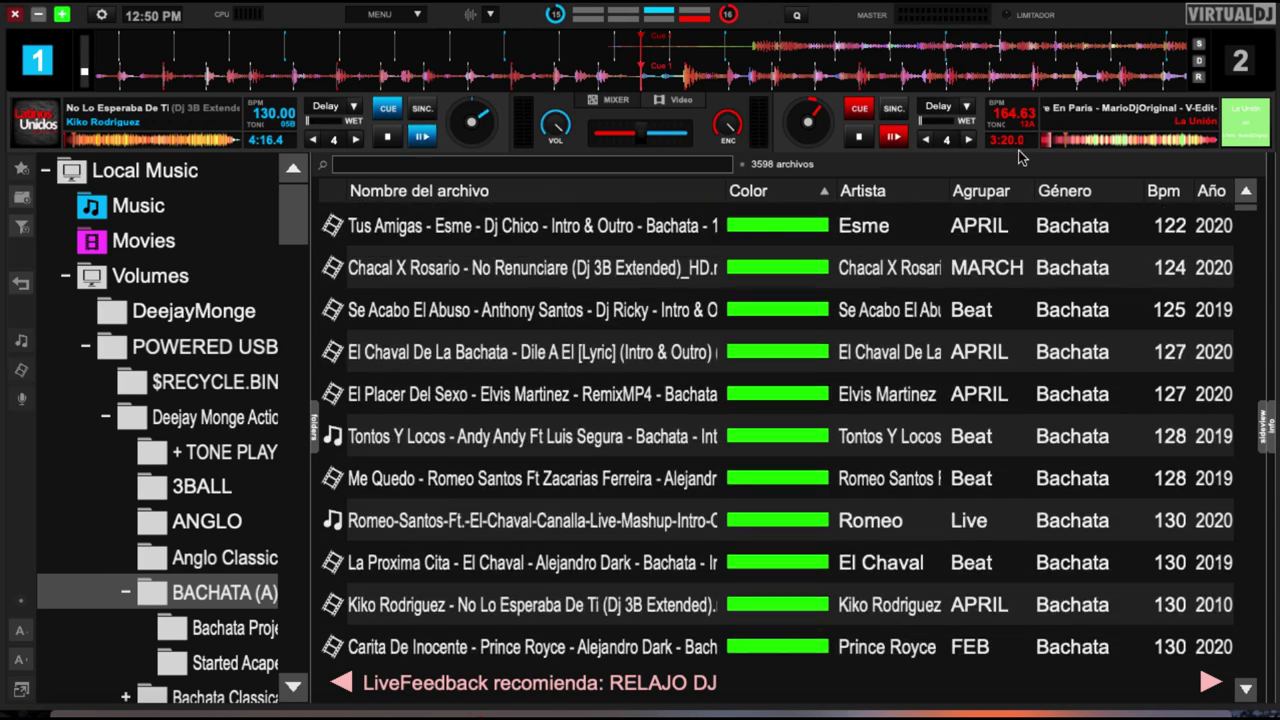
# Sort the track list by ascending BPM again and review how the colors are distributed across the tempos
pyautogui.click(1158, 199)
pyautogui.scroll(15, 1007, 325)
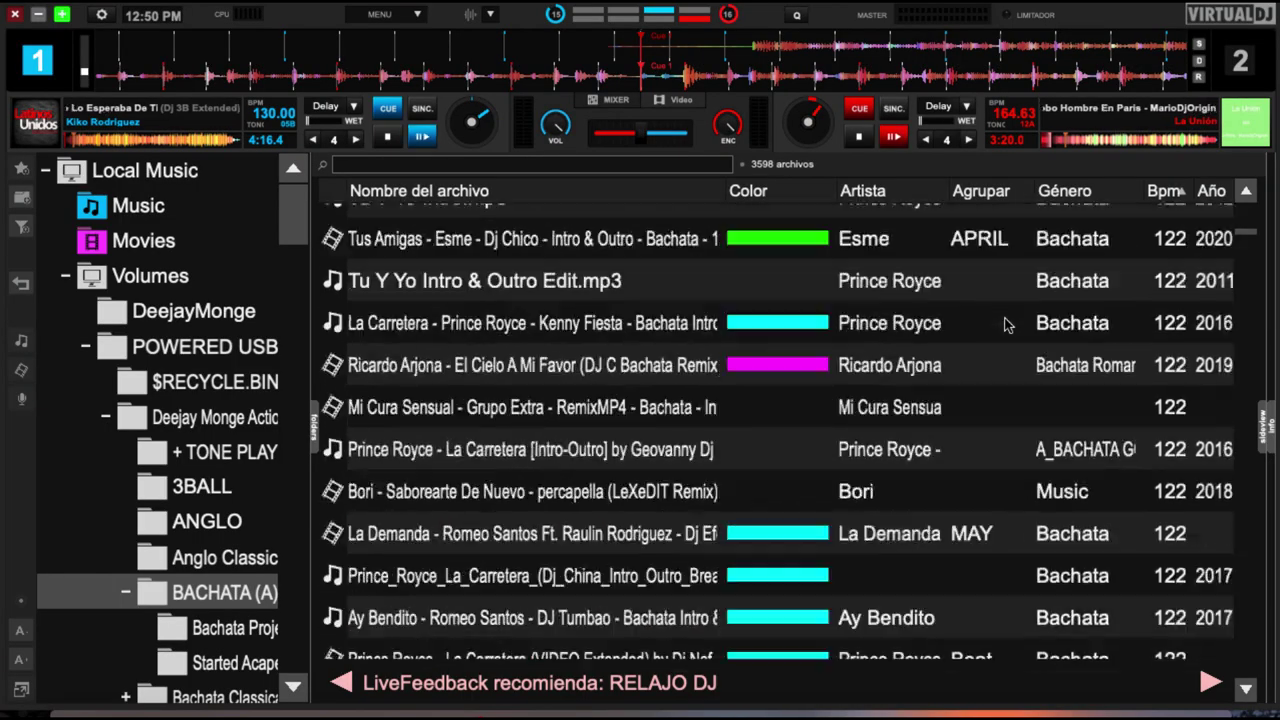
pyautogui.scroll(-5, 724, 500)
pyautogui.scroll(-20, 724, 500)
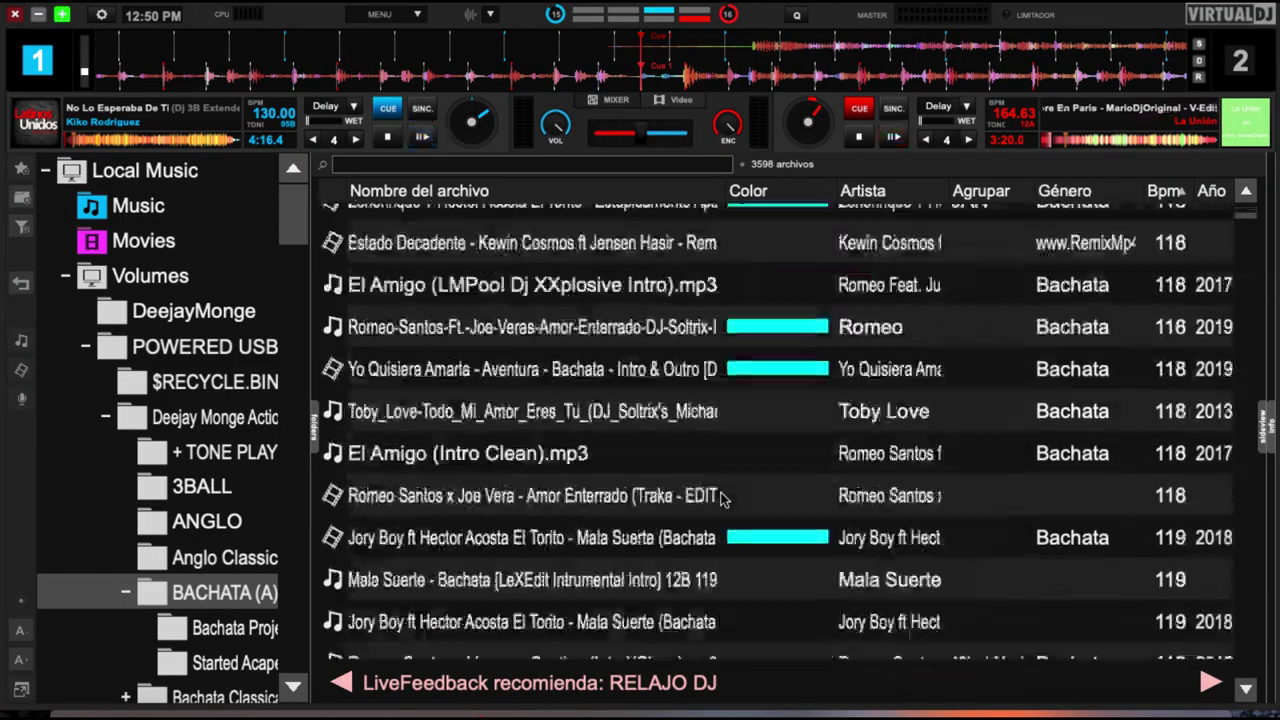
pyautogui.scroll(-20, 724, 500)
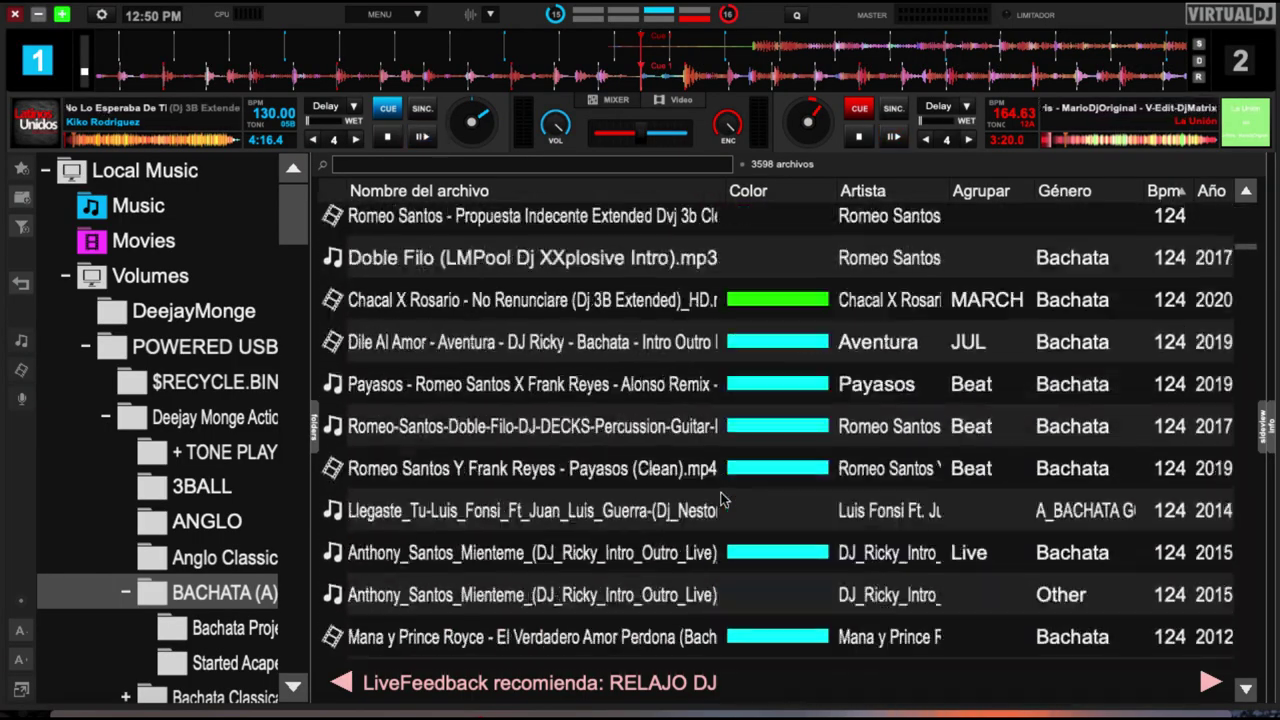
pyautogui.scroll(-20, 724, 500)
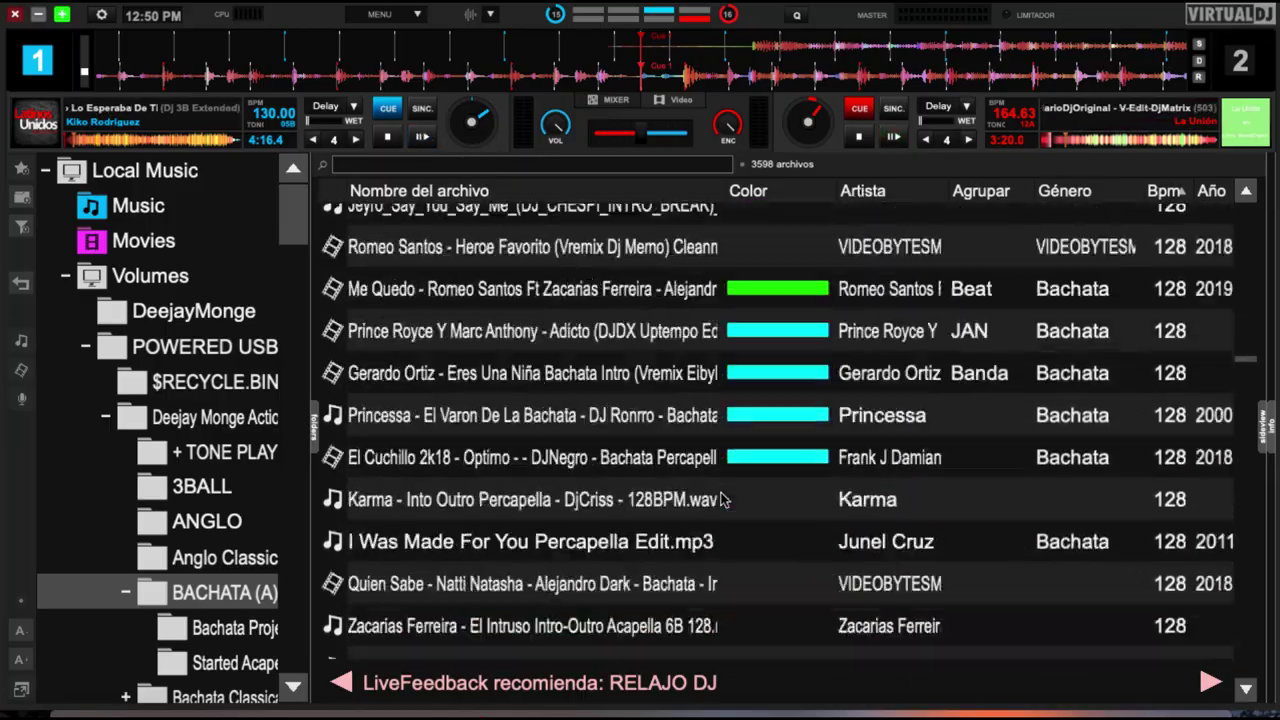
pyautogui.scroll(-1, 724, 500)
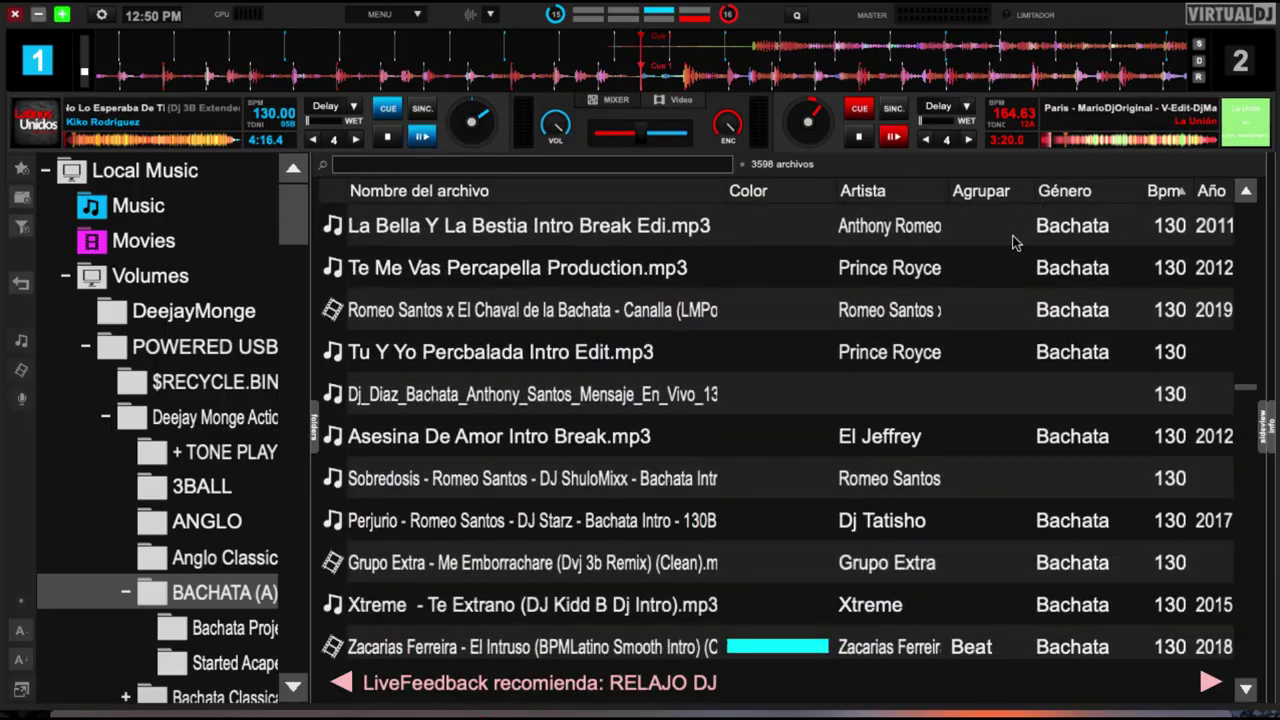
# Group the BPM-sorted tracks by ascending color and review the BPM order in the magenta and cyan groups
pyautogui.click(763, 196)
pyautogui.scroll(-10, 735, 310)
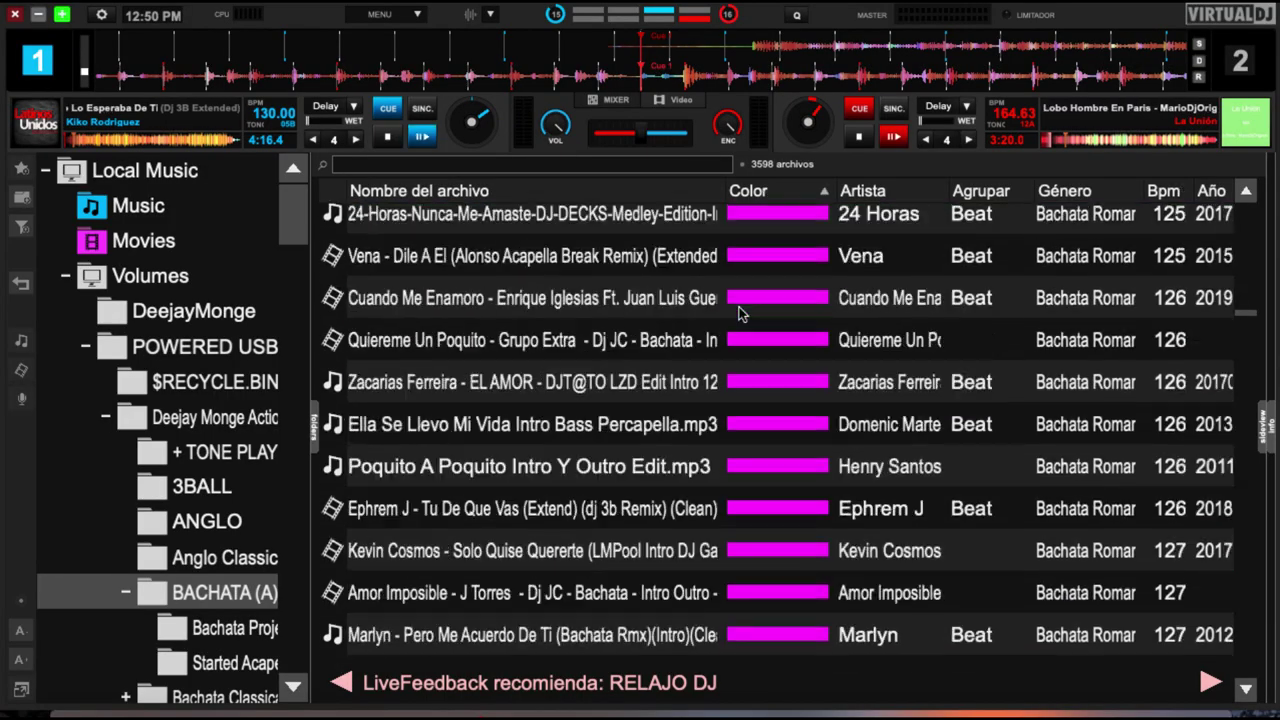
pyautogui.scroll(15, 738, 314)
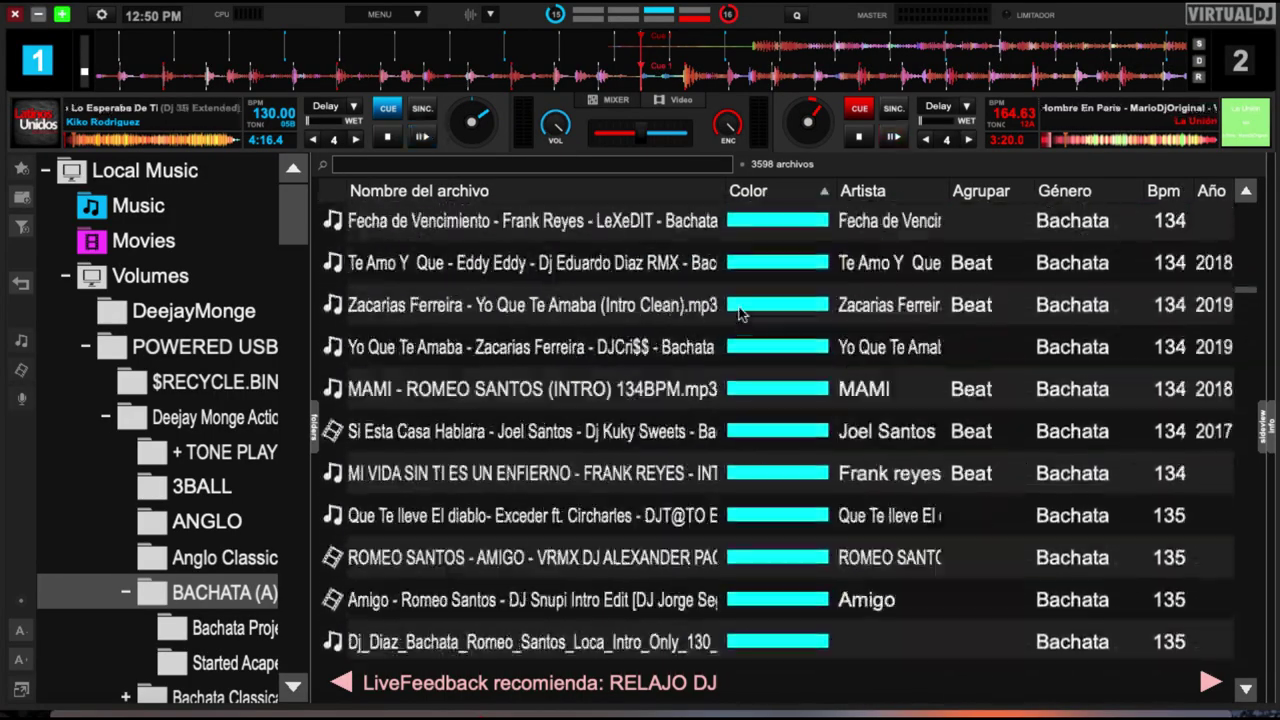
pyautogui.scroll(2, 738, 314)
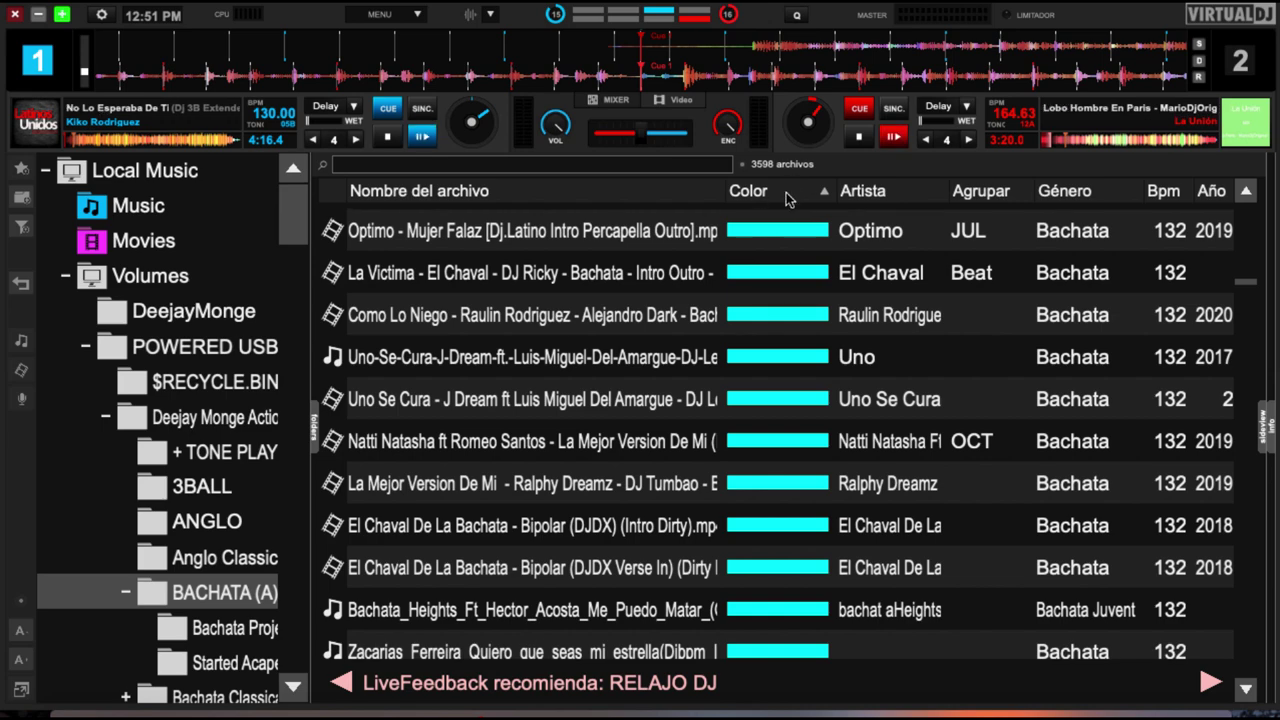
pyautogui.scroll(-8, 808, 554)
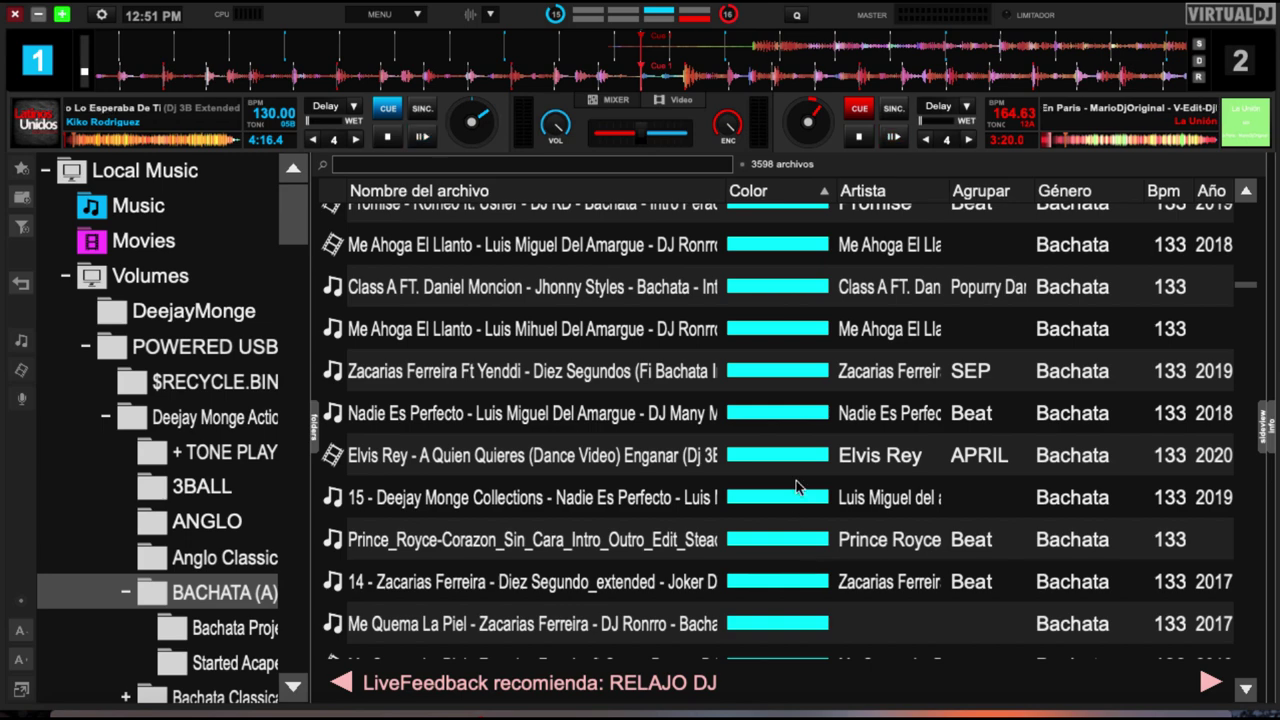
pyautogui.scroll(6, 780, 420)
pyautogui.rightClick(745, 196)
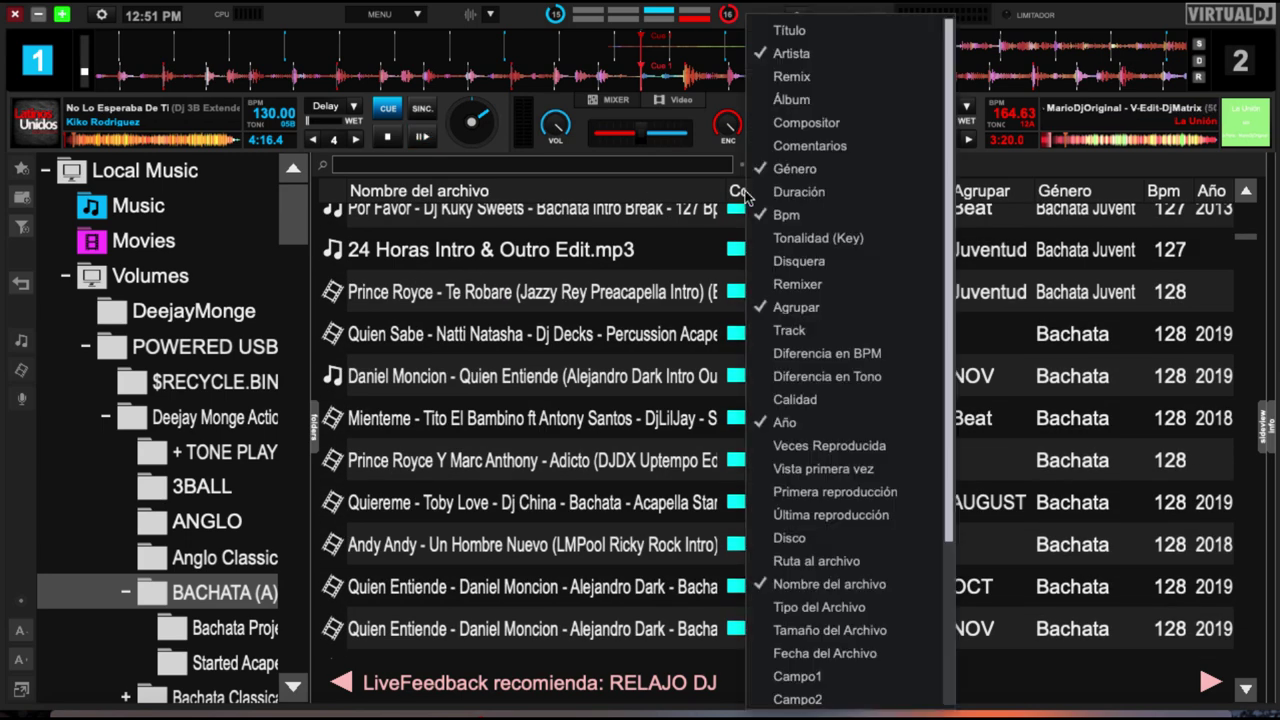
pyautogui.scroll(-3, 835, 597)
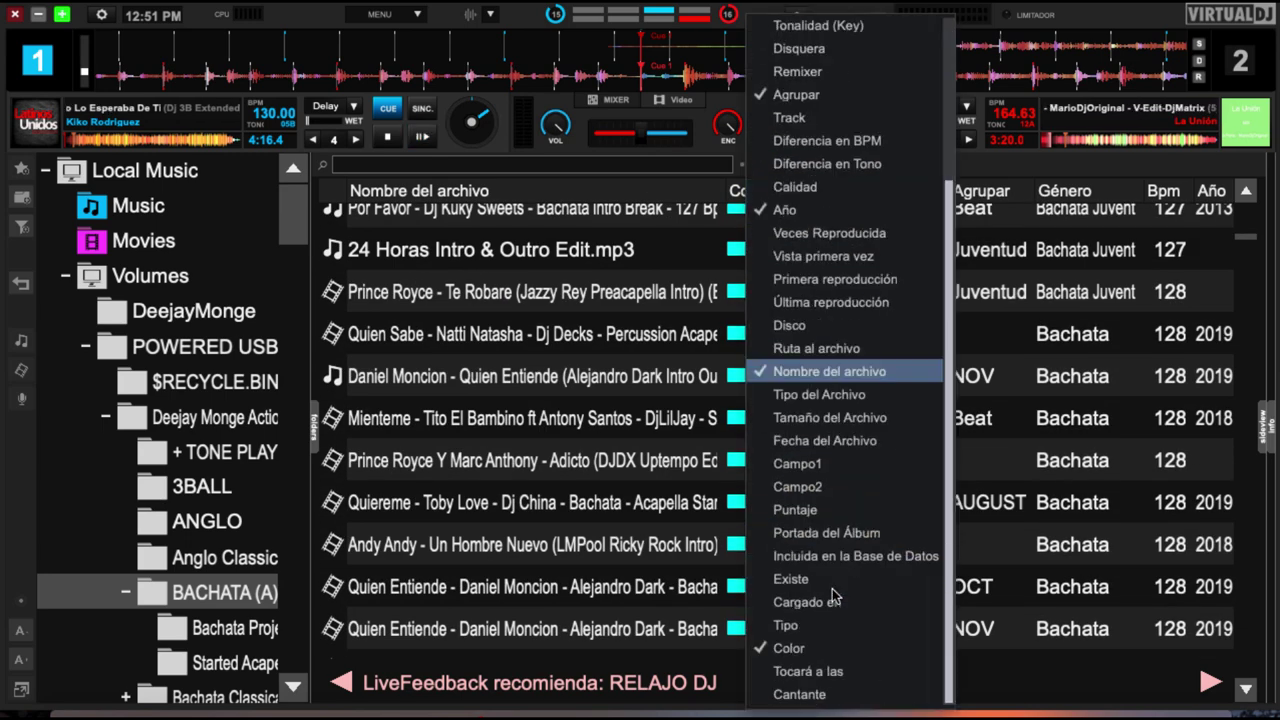
pyautogui.click(680, 486)
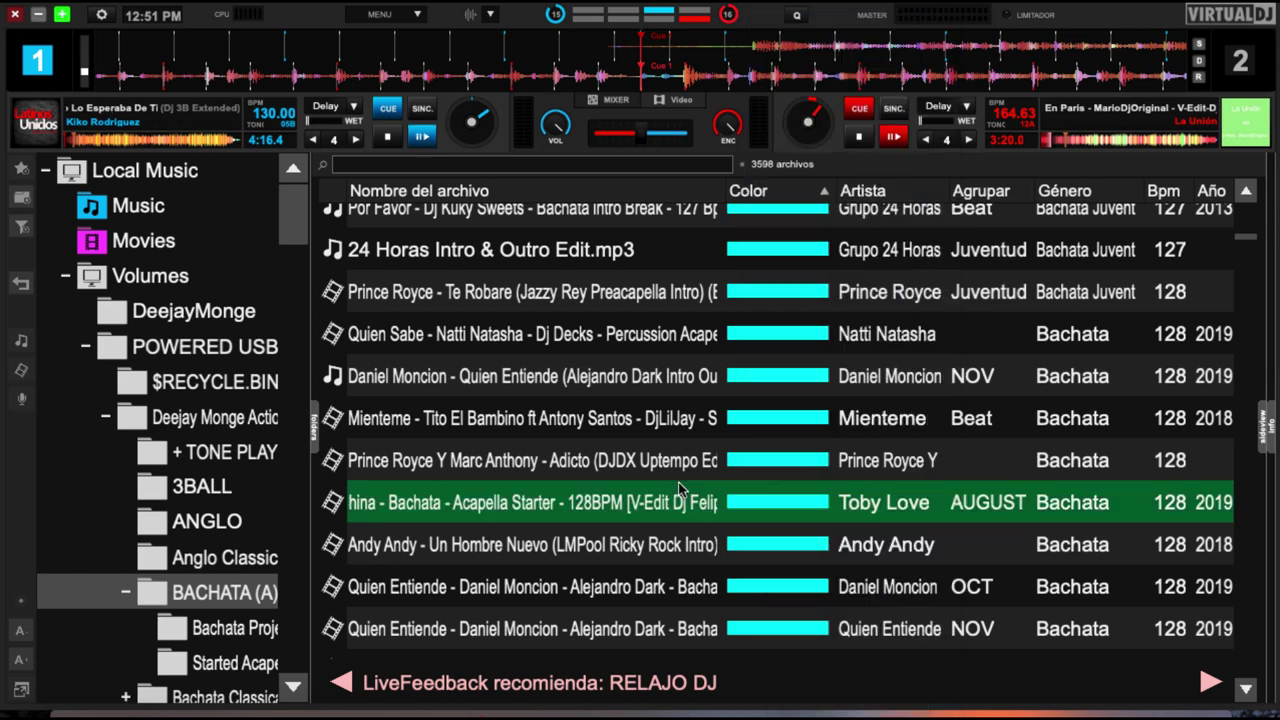
# Reverse the color sorting of the track list and set it back to ascending
pyautogui.click(778, 194)
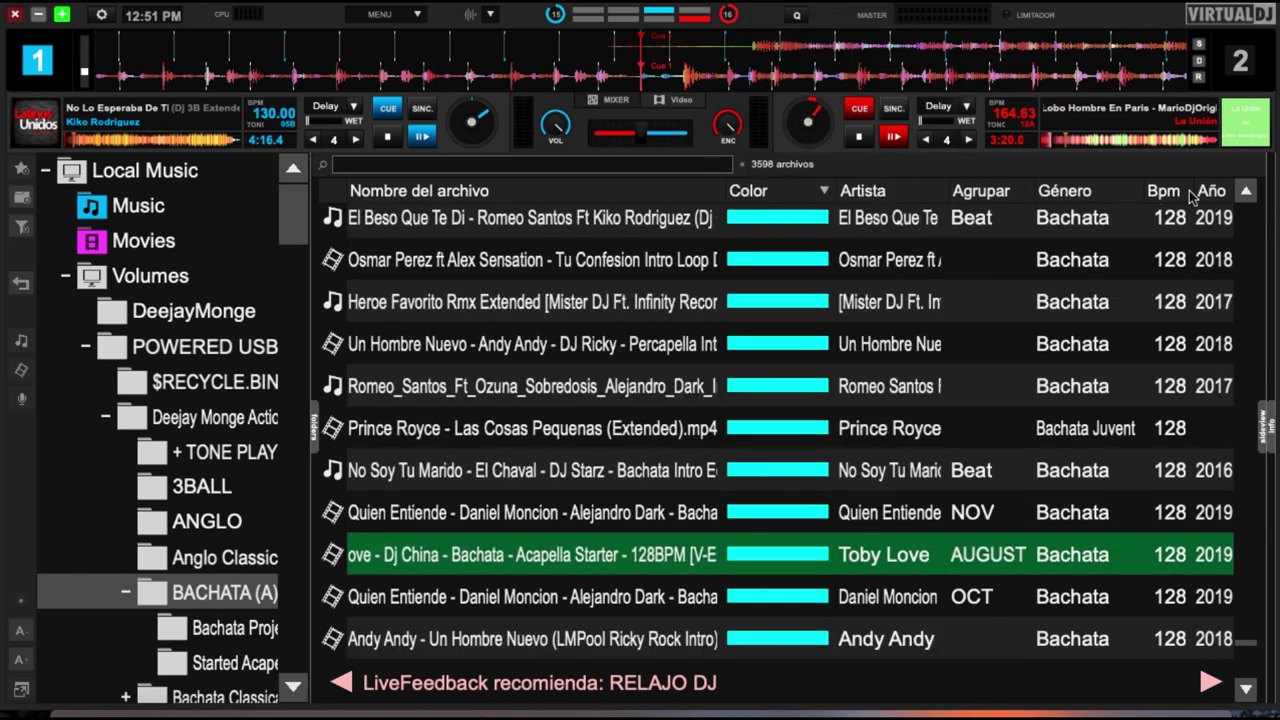
pyautogui.click(786, 194)
pyautogui.click(786, 194)
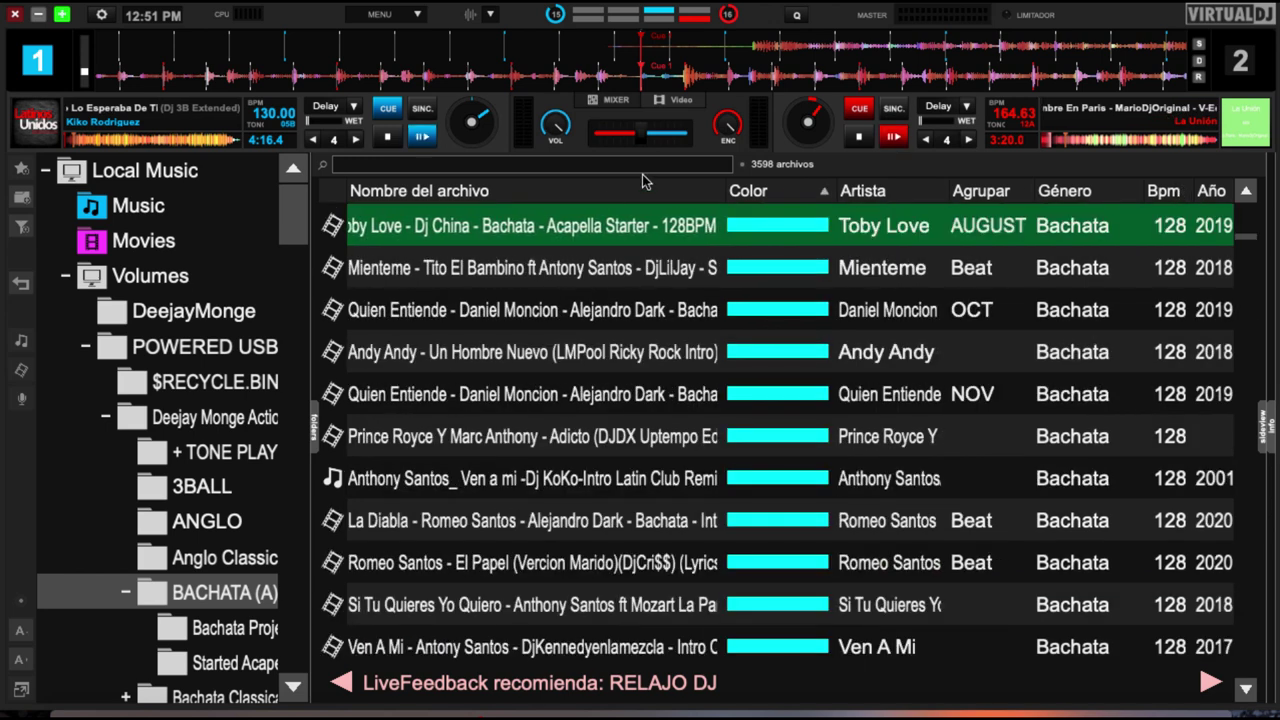
# Hide the Color column from the track list
pyautogui.rightClick(643, 194)
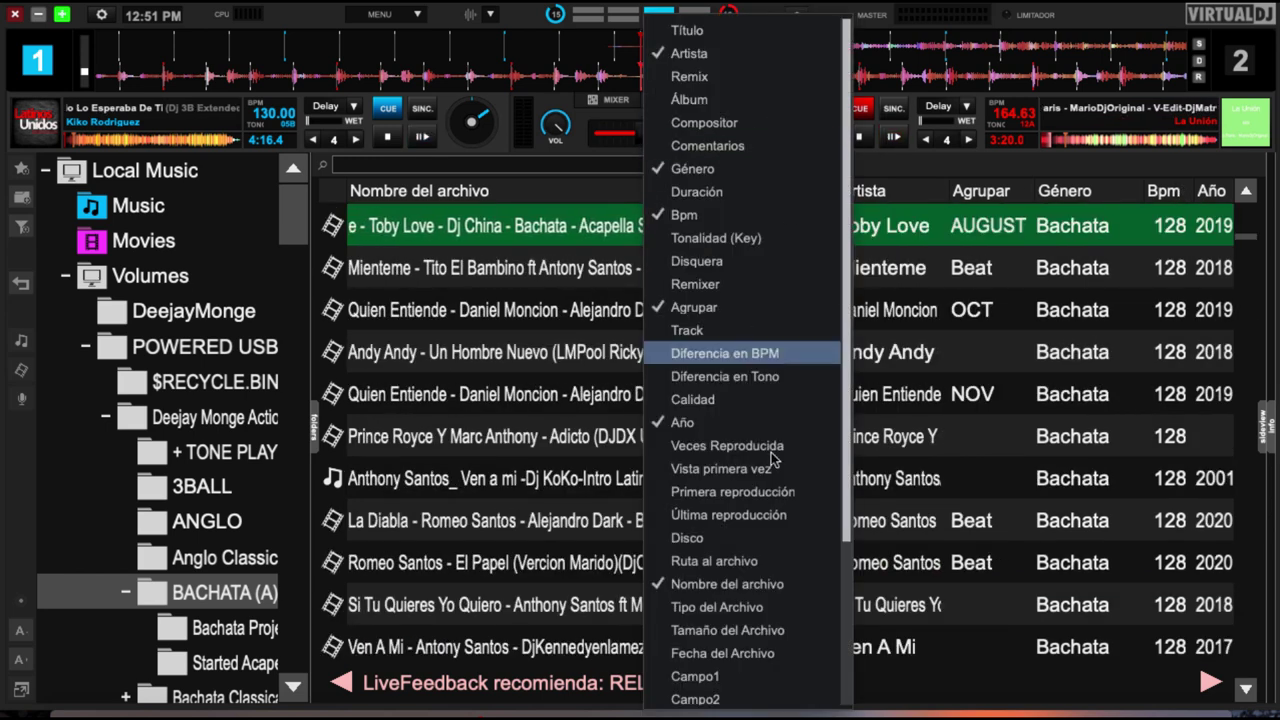
pyautogui.scroll(-3, 743, 585)
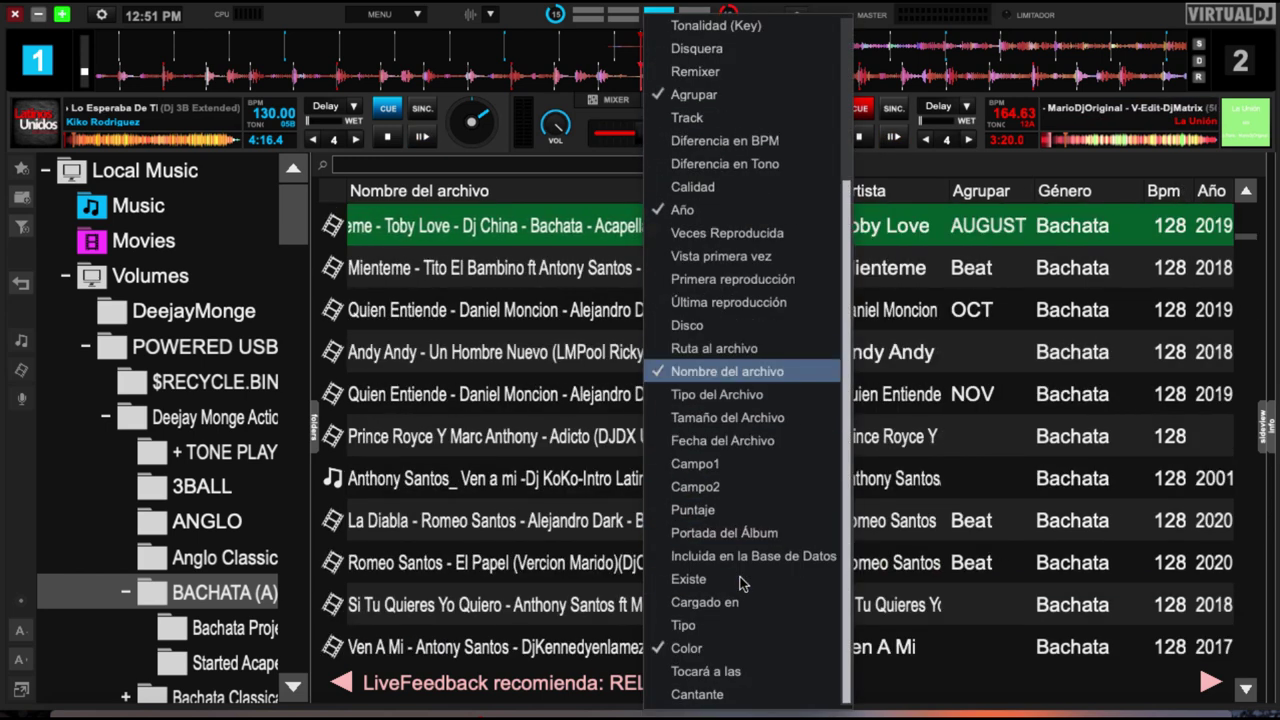
pyautogui.click(659, 650)
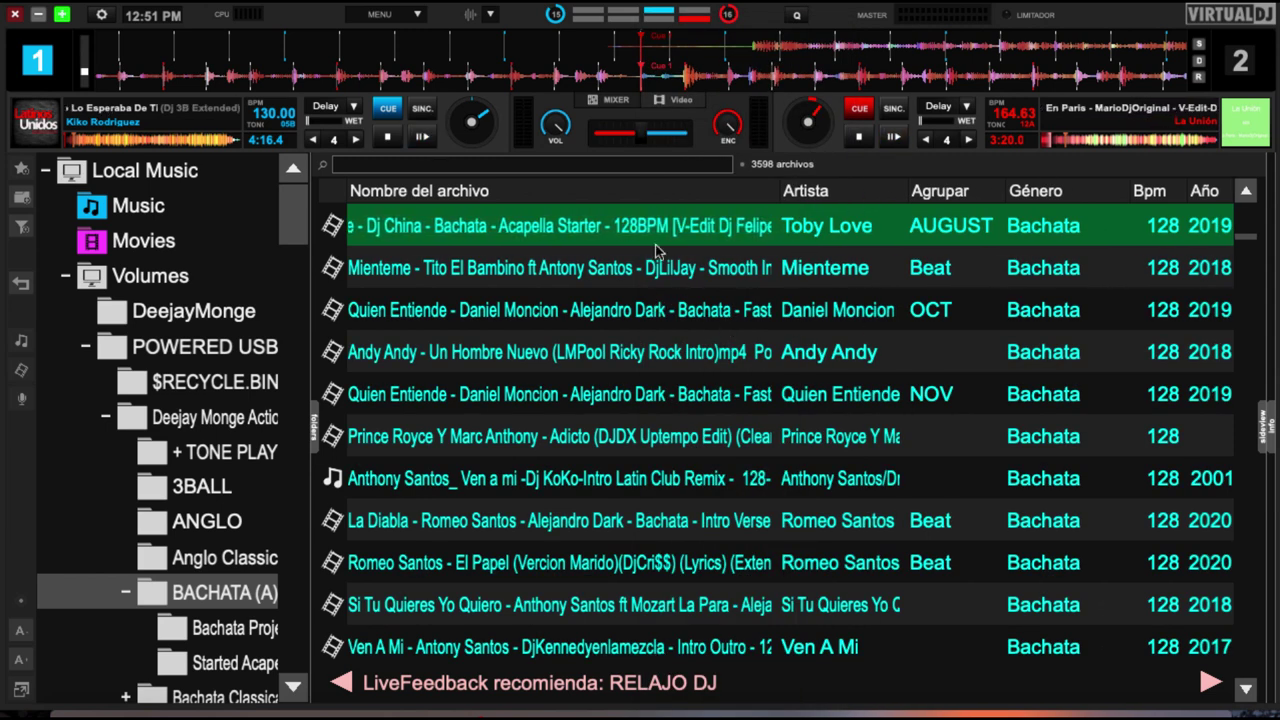
# Examine the text colors, genres and BPM order through the cyan, uncolored and magenta tracks of the list
pyautogui.scroll(4, 661, 410)
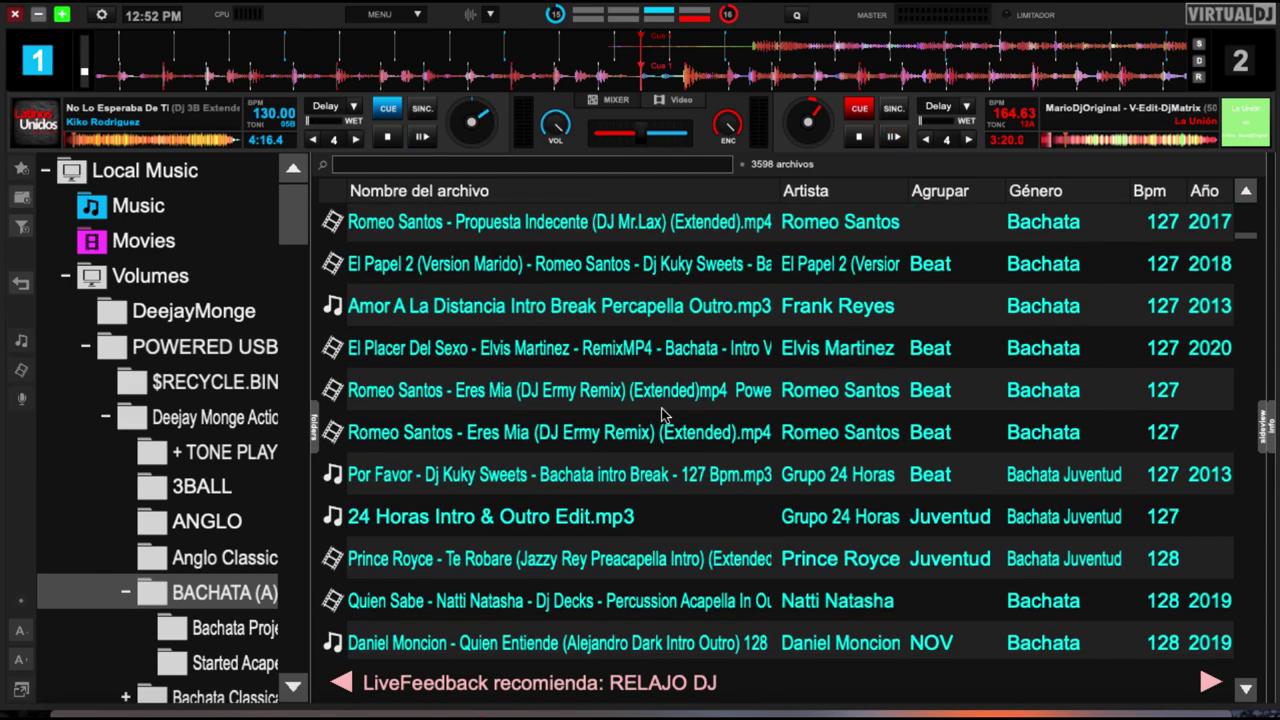
pyautogui.scroll(-12, 661, 410)
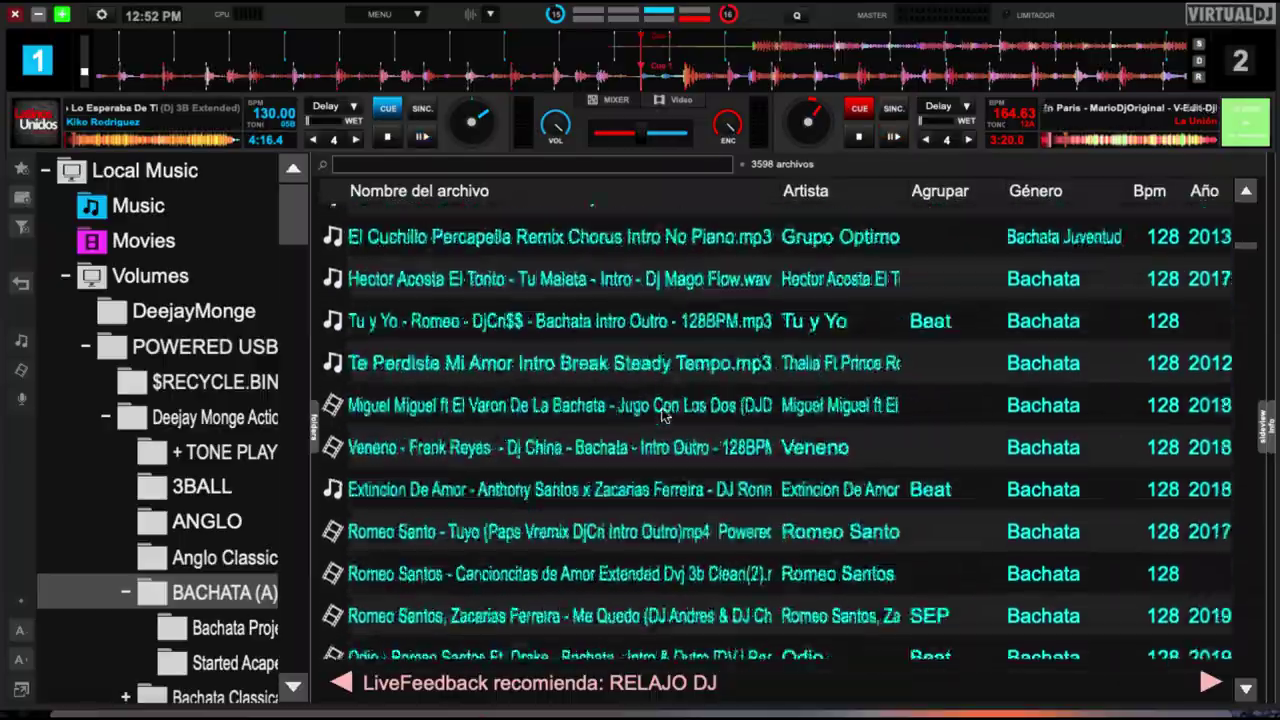
pyautogui.scroll(-12, 661, 410)
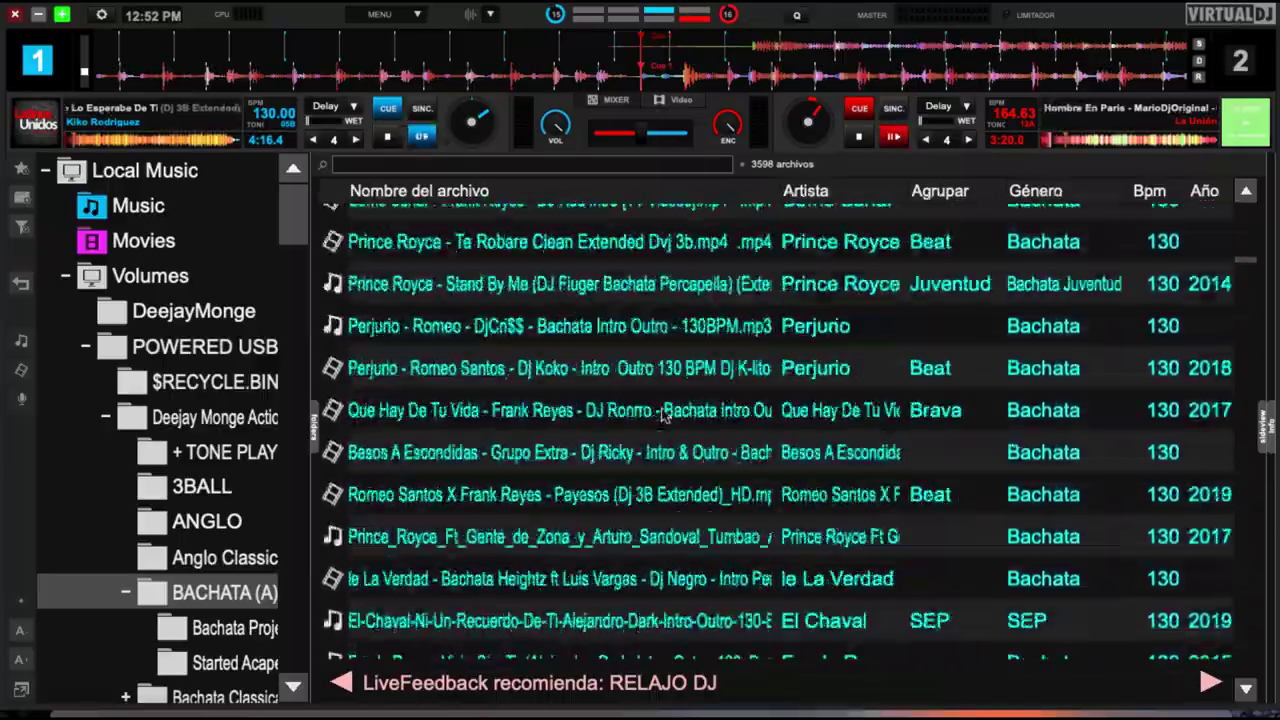
pyautogui.scroll(-12, 661, 412)
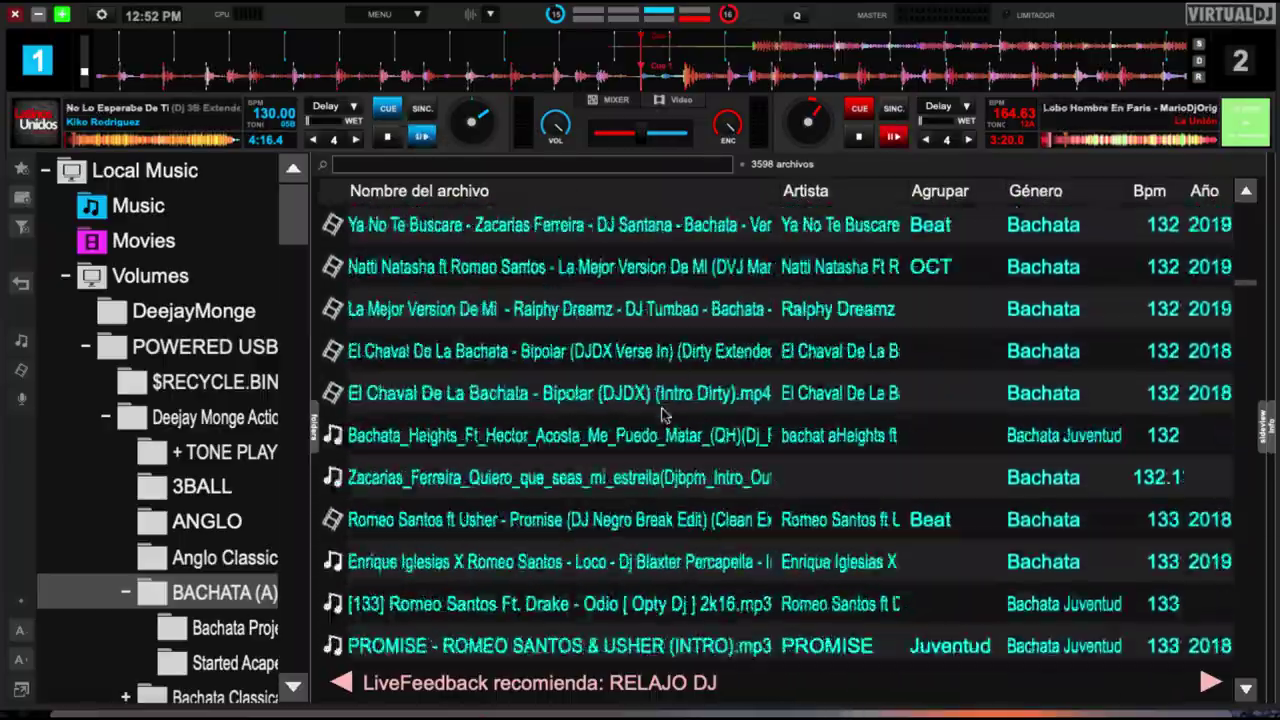
pyautogui.scroll(-12, 661, 412)
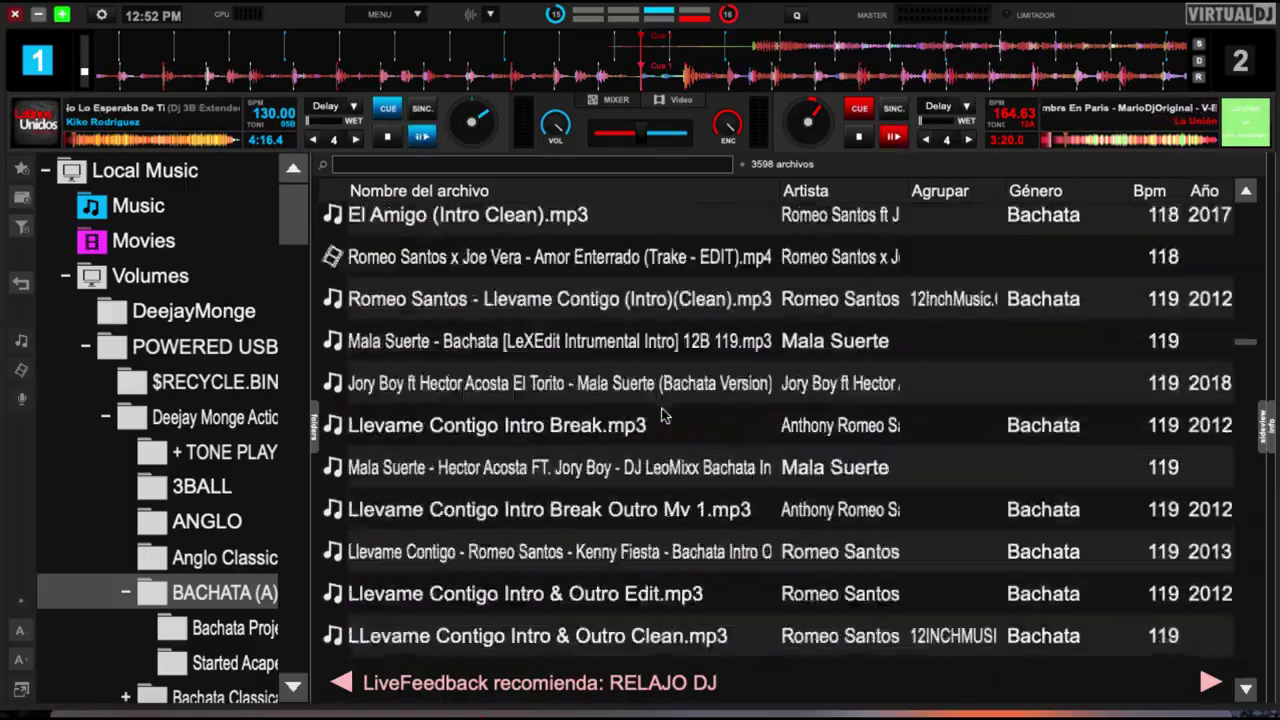
pyautogui.scroll(-12, 661, 412)
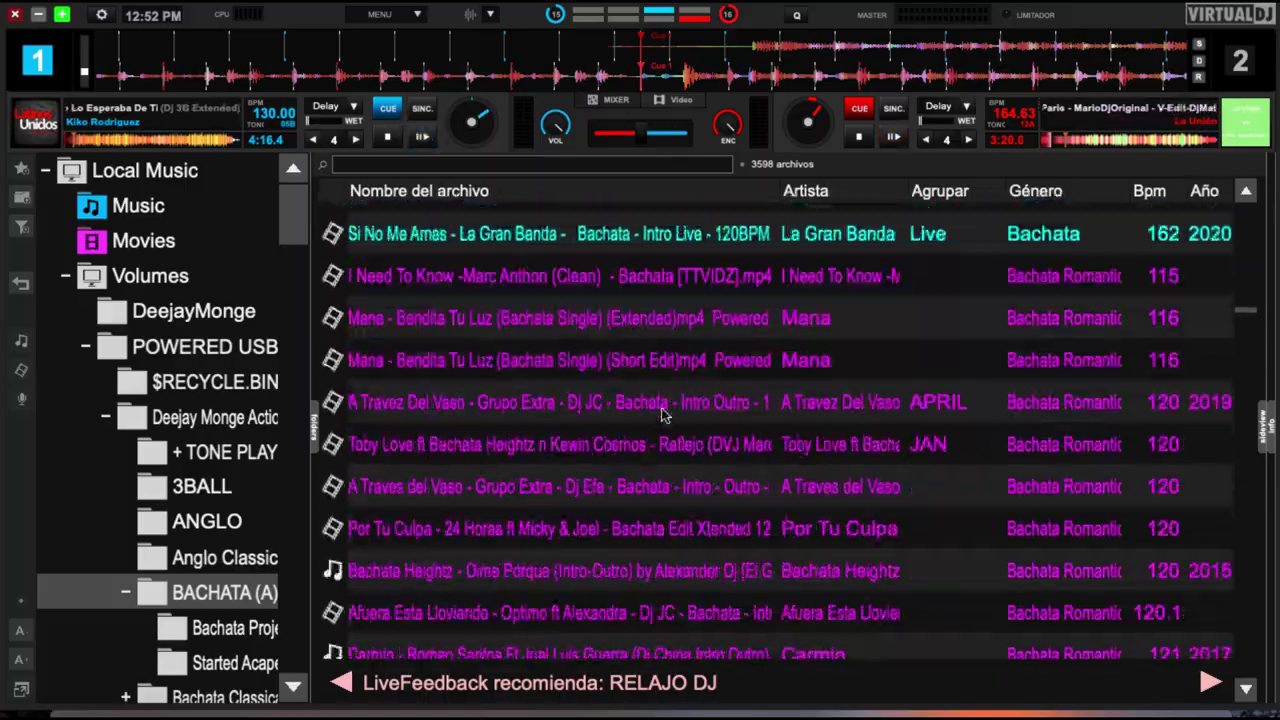
pyautogui.scroll(-6, 661, 412)
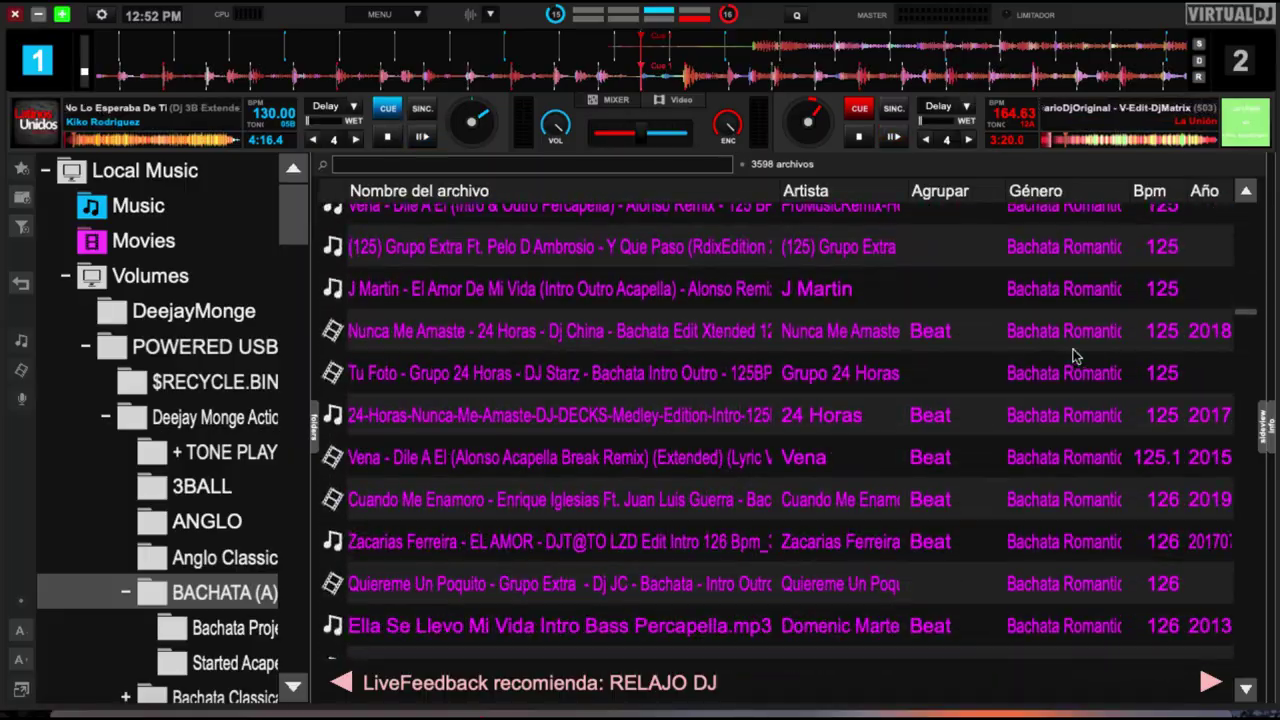
# Review the BPM order and genres around the boundary between the cyan Bachata tracks and the magenta Bachata Romantica tracks
pyautogui.scroll(10, 1170, 264)
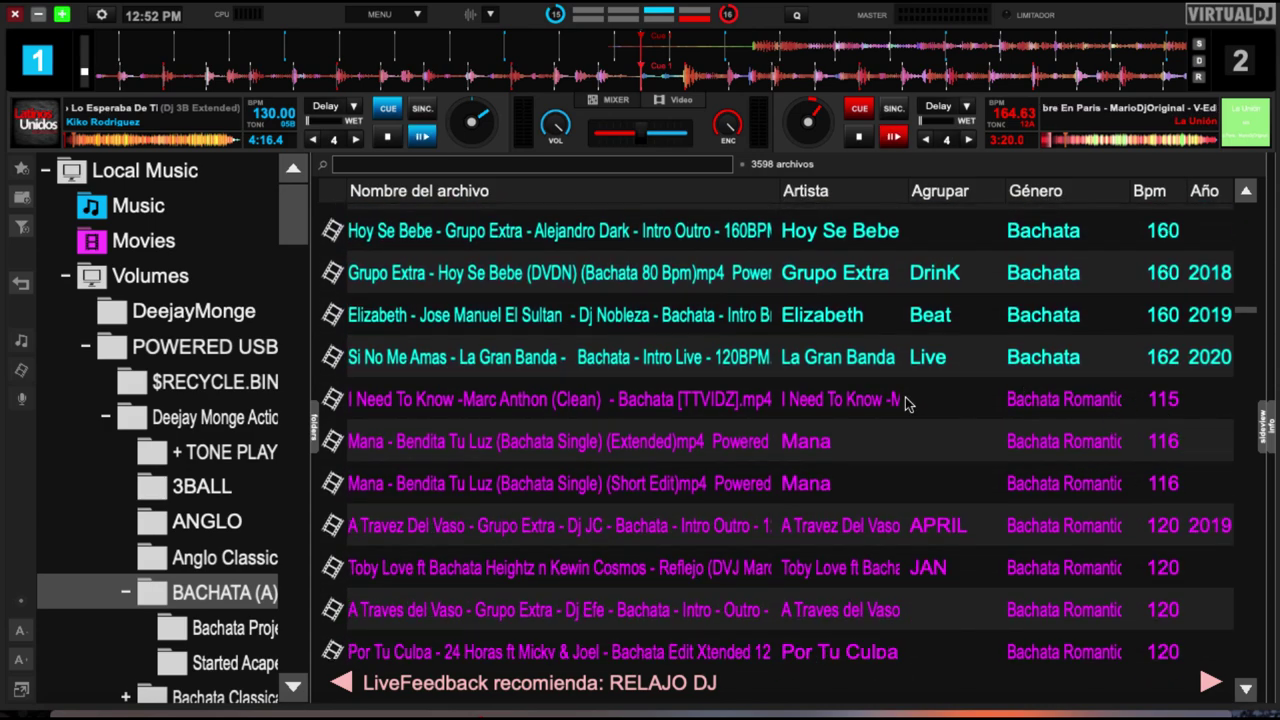
pyautogui.scroll(-1, 632, 437)
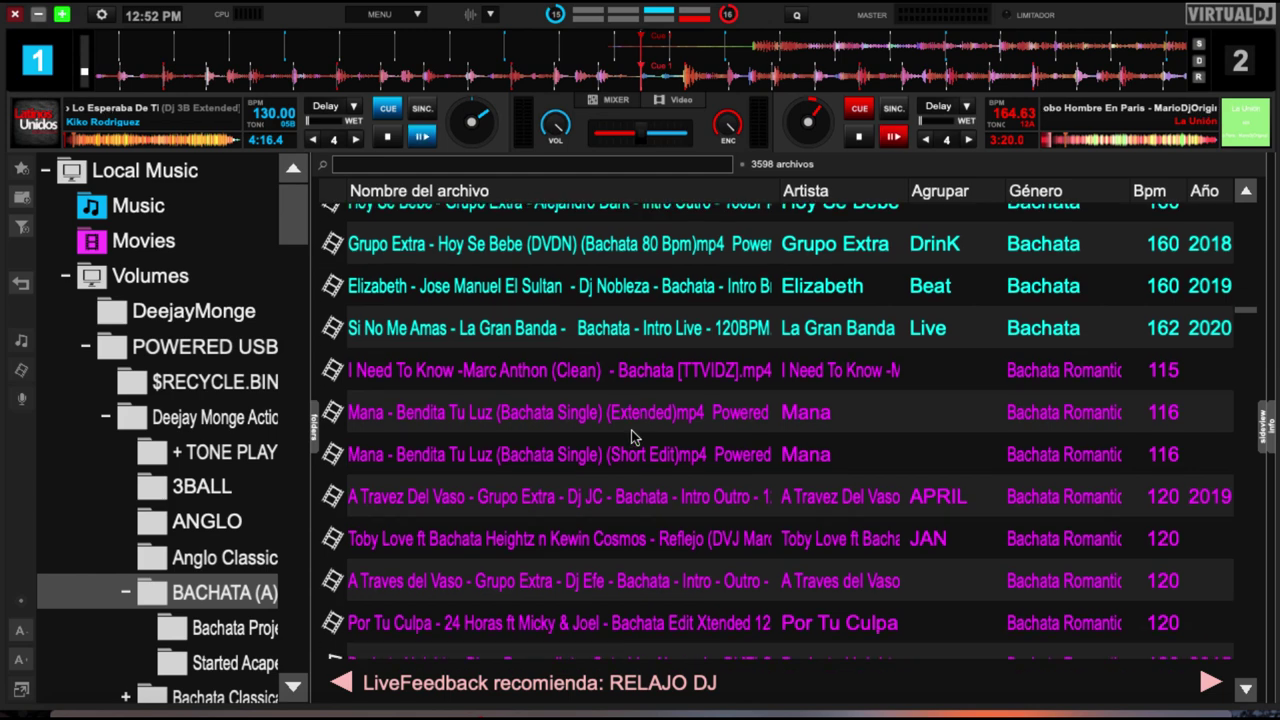
pyautogui.scroll(-5, 205, 428)
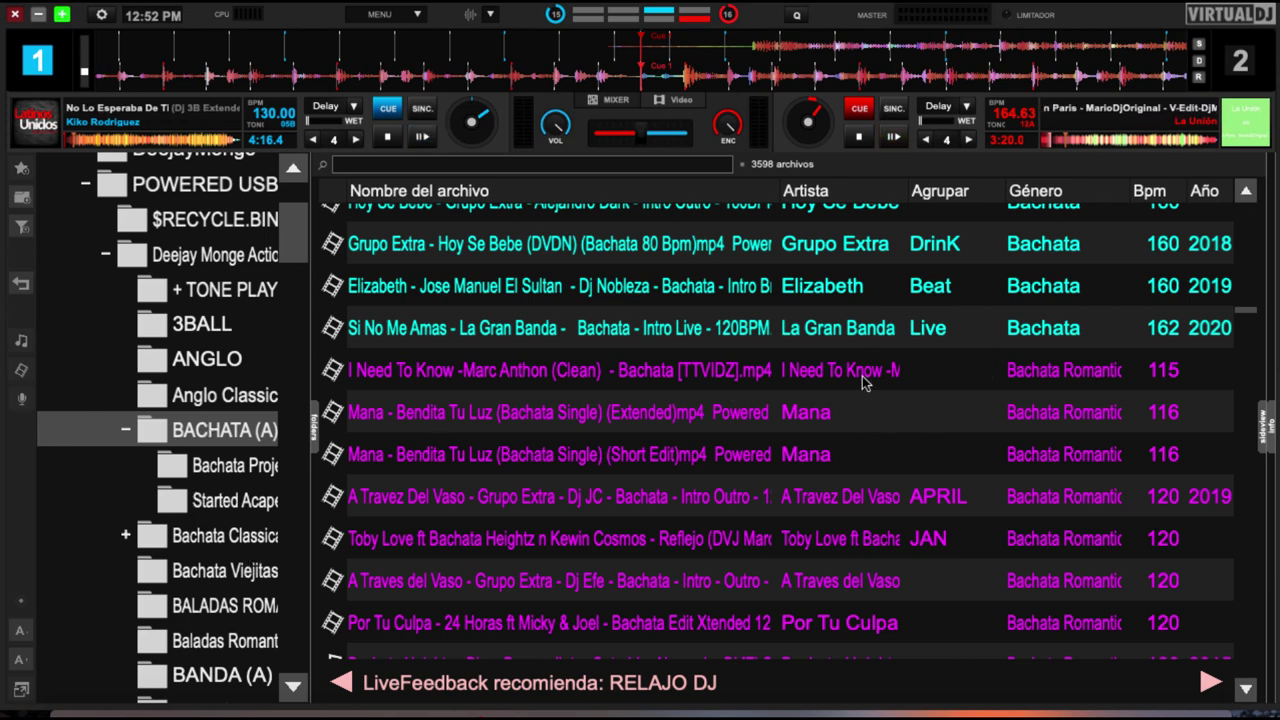
pyautogui.scroll(-2, 838, 430)
pyautogui.scroll(5, 838, 430)
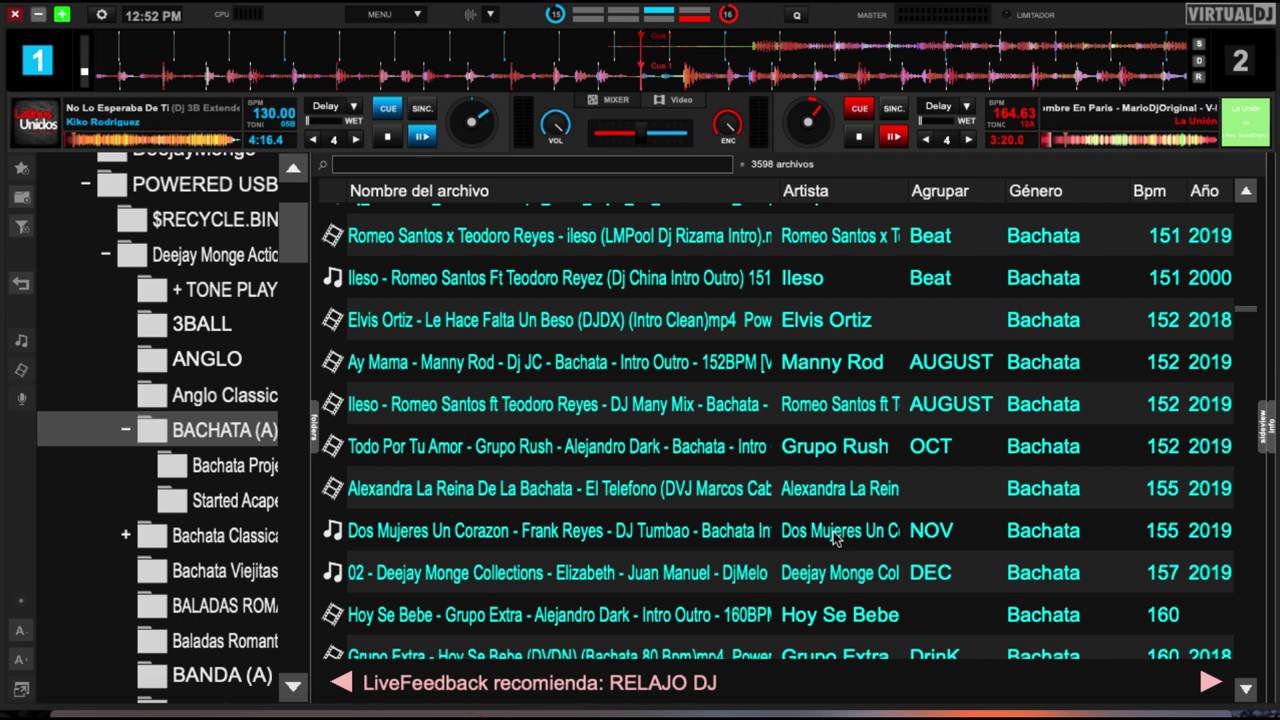
pyautogui.scroll(-3, 836, 538)
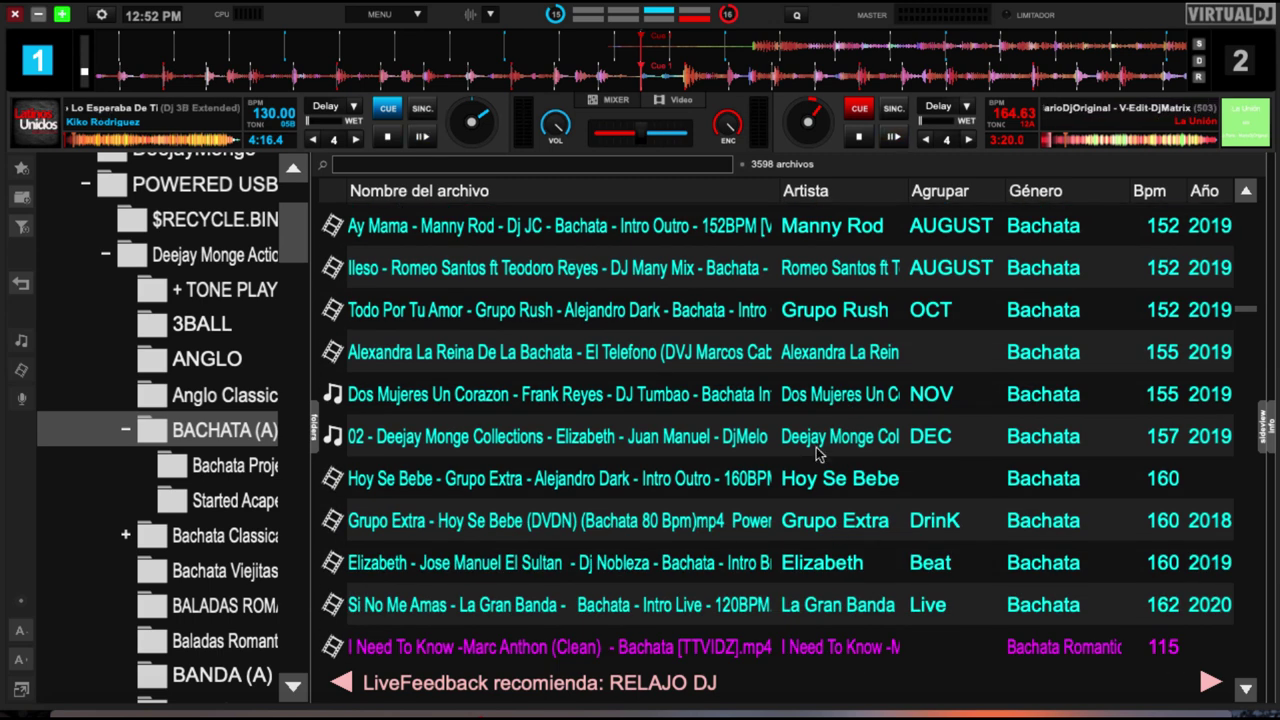
pyautogui.scroll(-2, 818, 440)
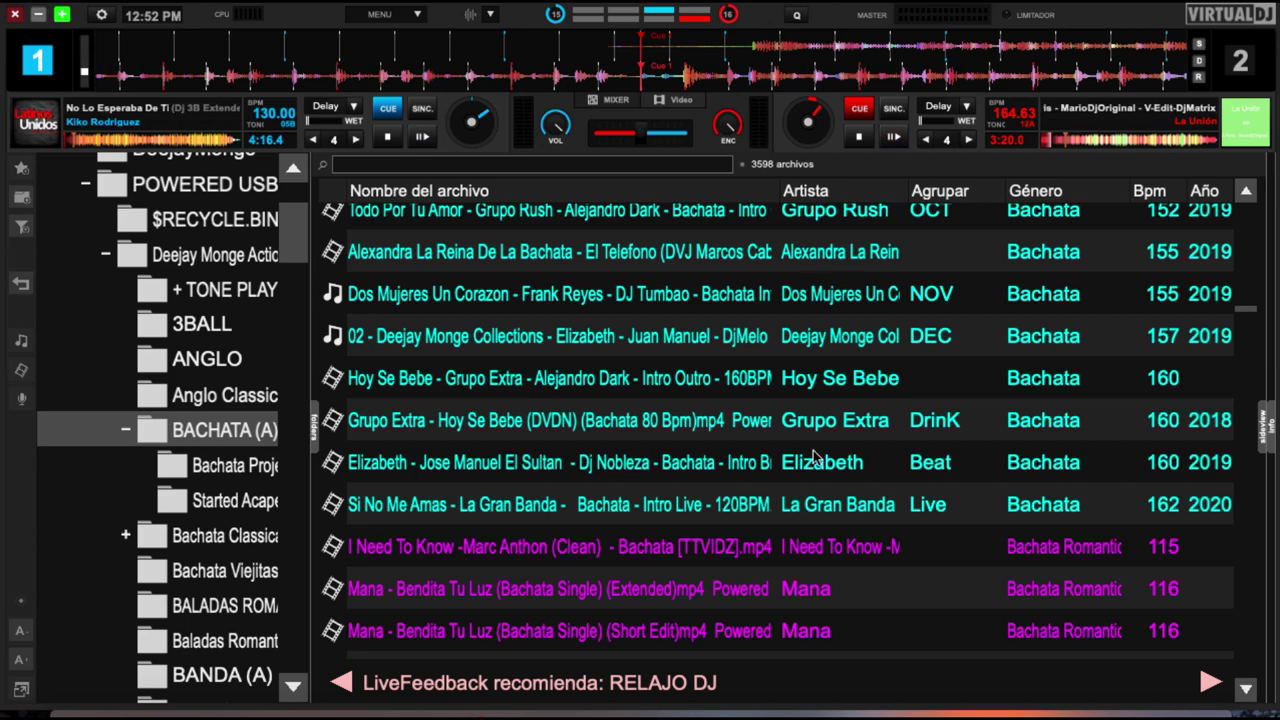
pyautogui.scroll(-3, 815, 457)
pyautogui.scroll(6, 870, 525)
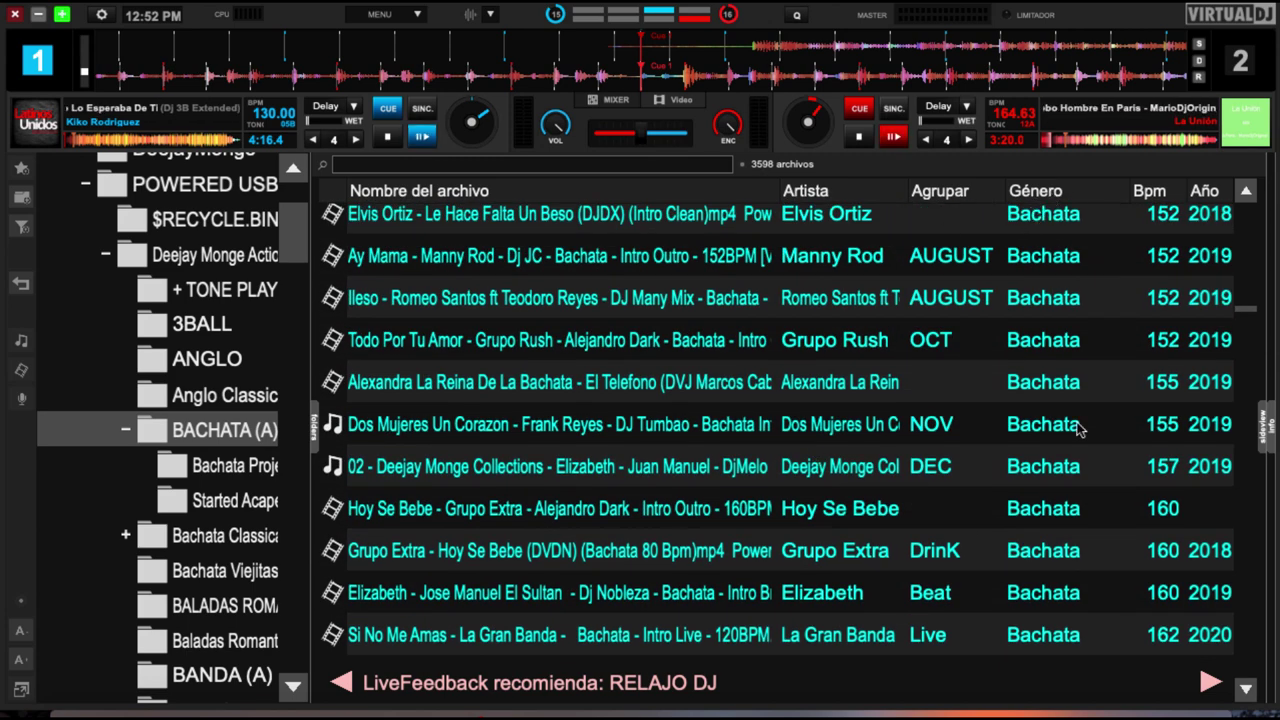
pyautogui.scroll(5, 1036, 382)
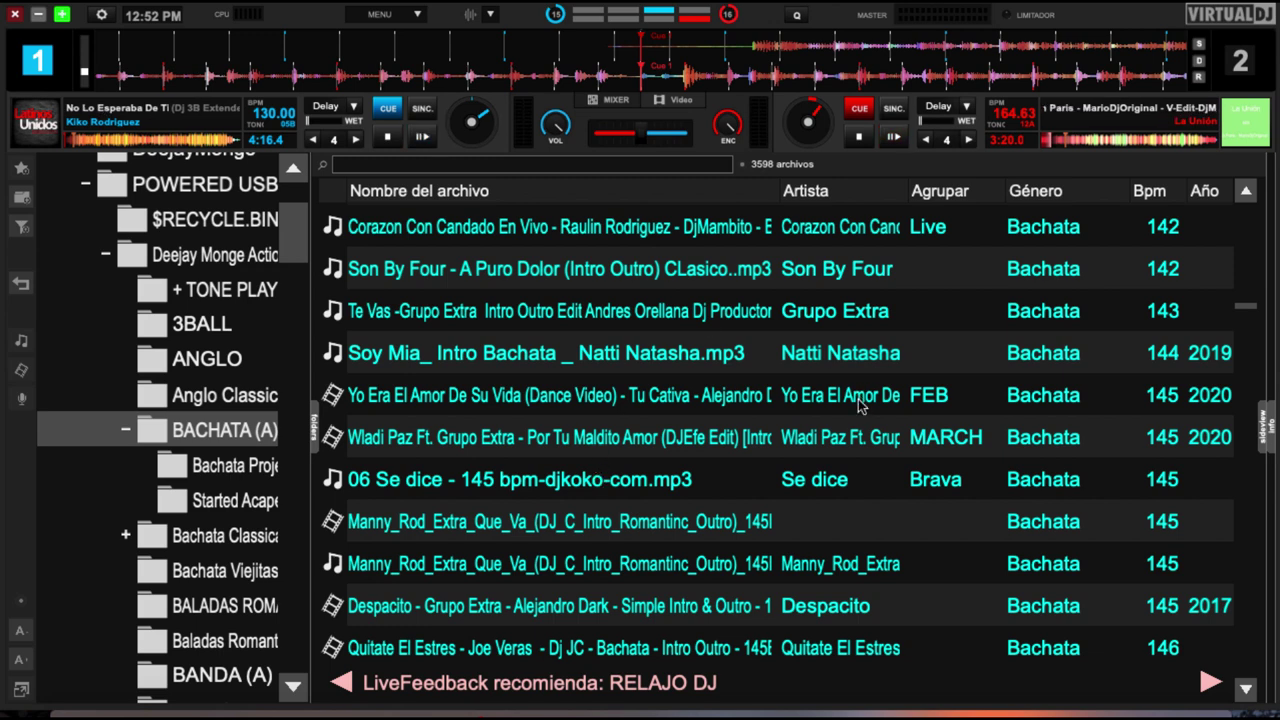
# Show the Tonalidad (Key) column to check the keys of the cyan and magenta tracks, and hide it again
pyautogui.rightClick(982, 199)
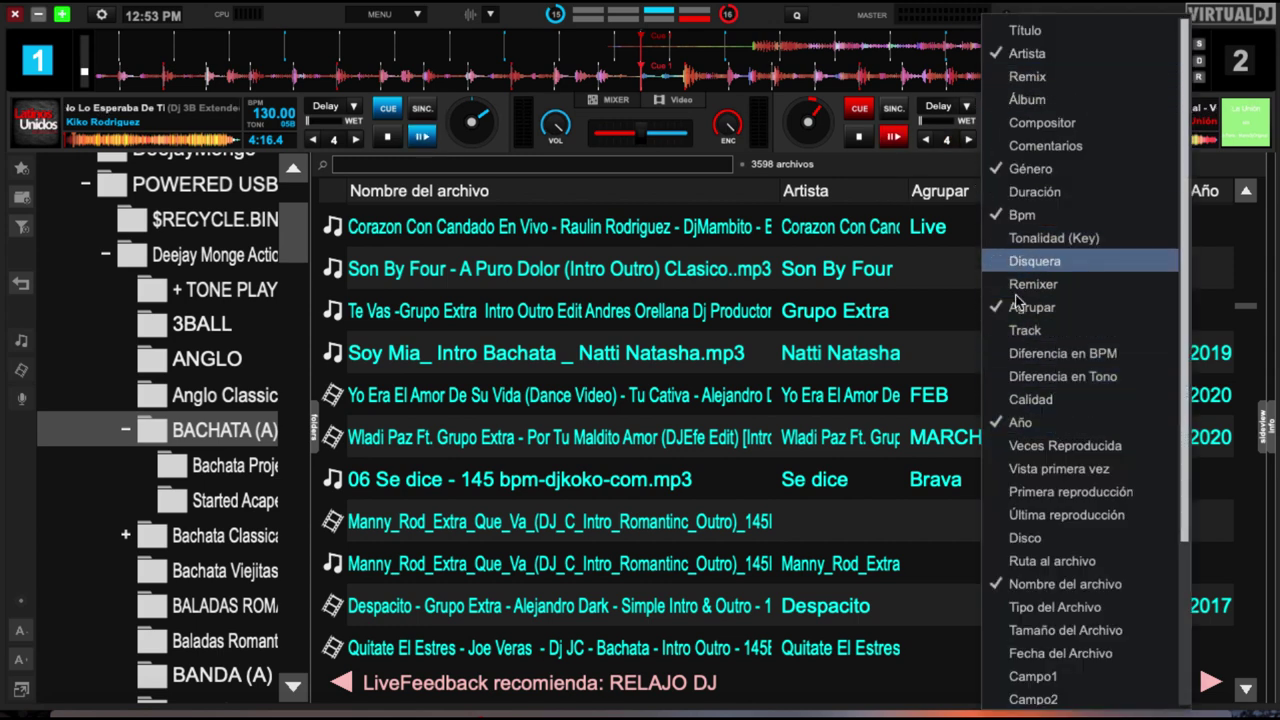
pyautogui.click(1050, 238)
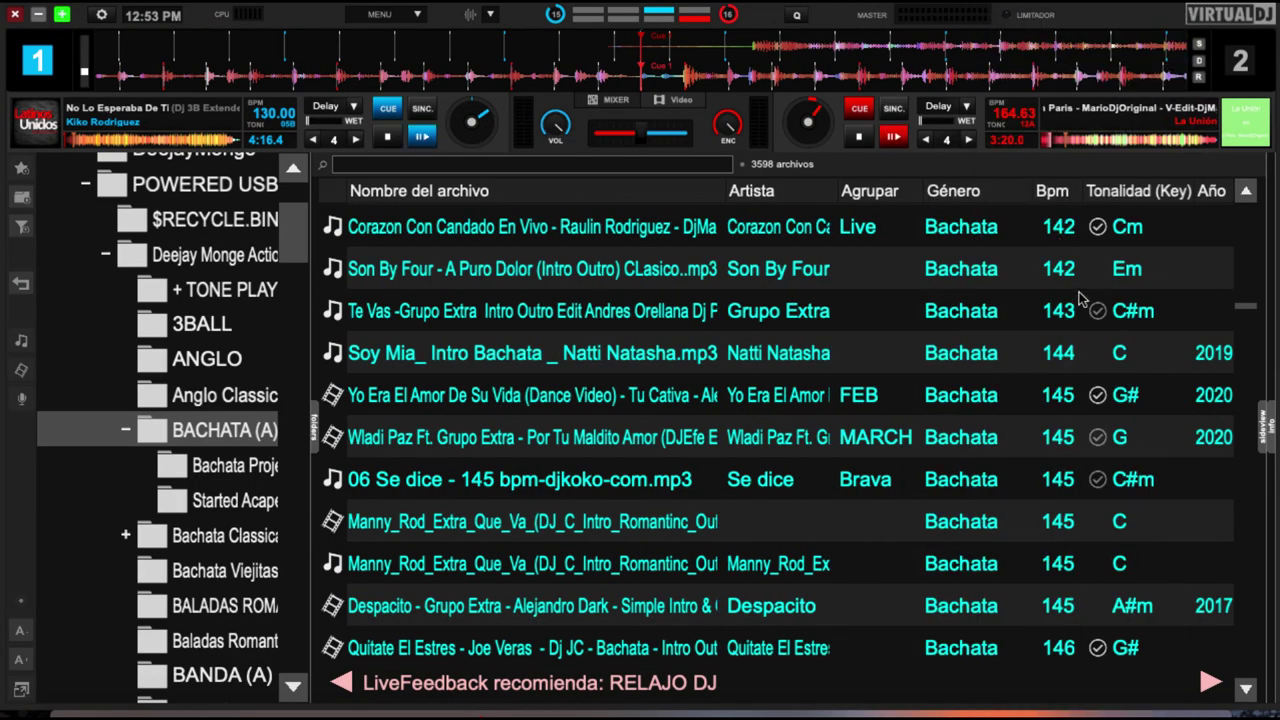
pyautogui.scroll(-8, 1134, 534)
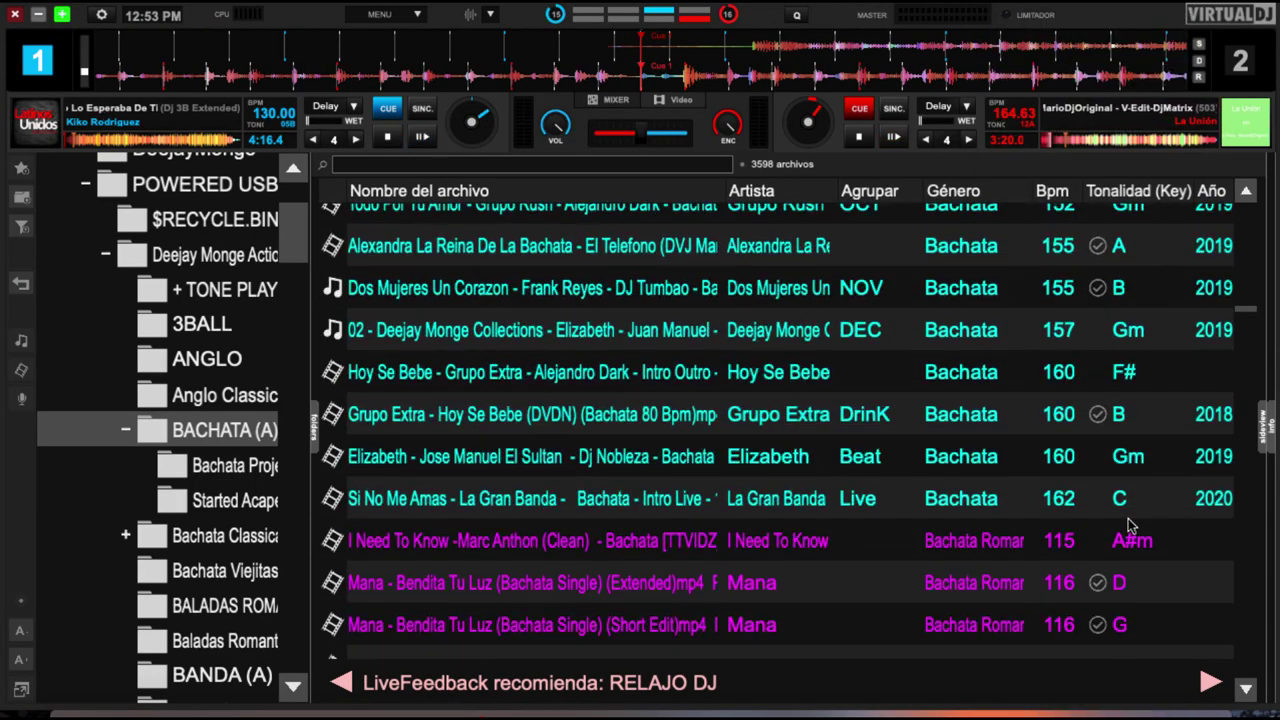
pyautogui.scroll(15, 1130, 525)
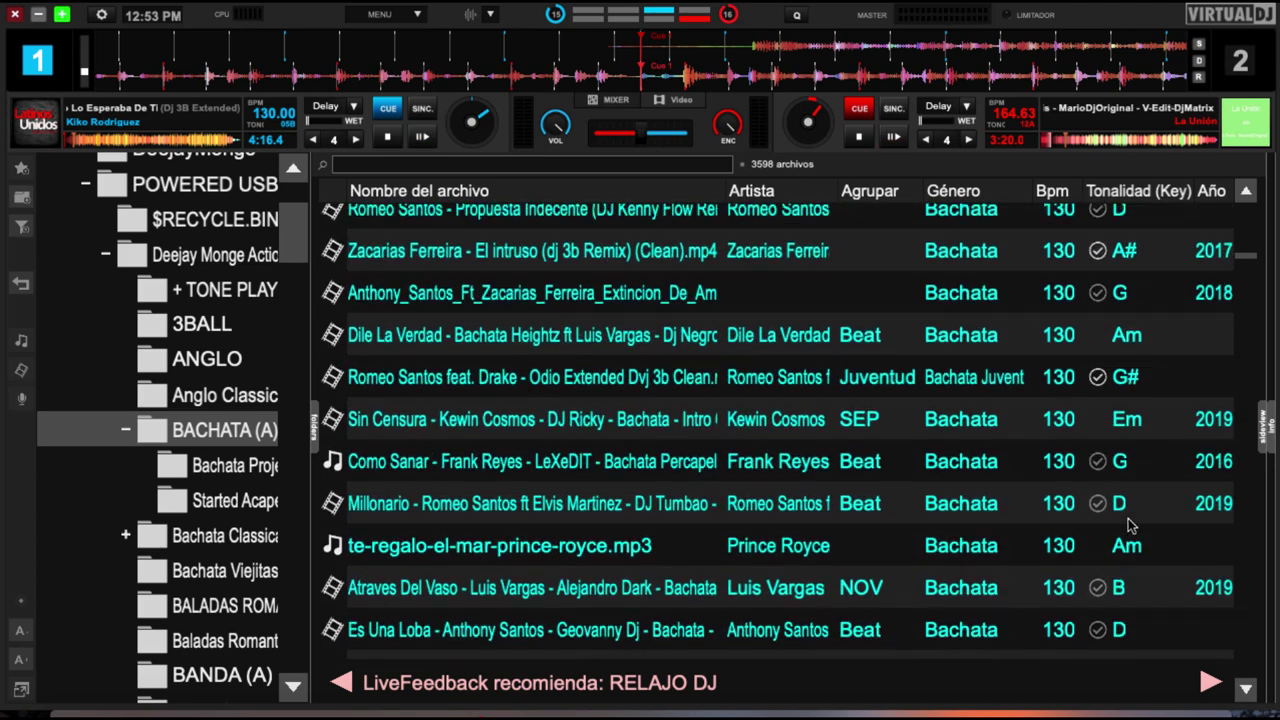
pyautogui.rightClick(1130, 190)
pyautogui.click(1050, 238)
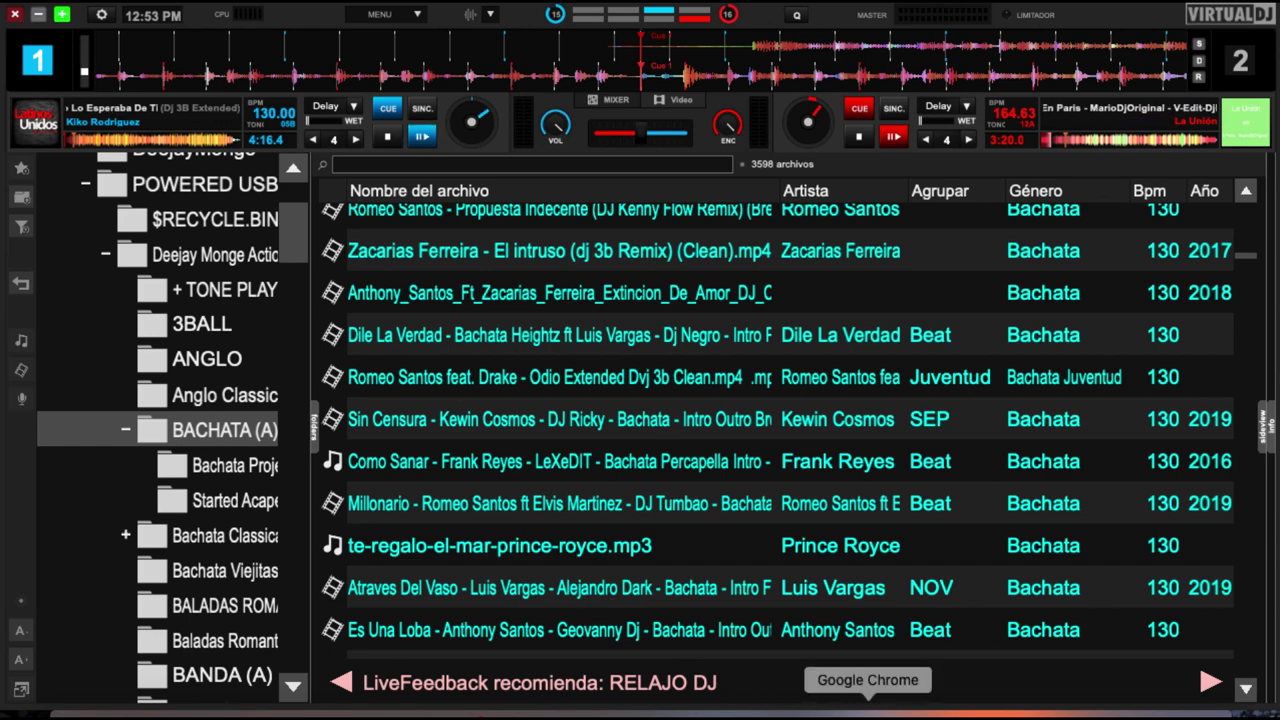
# Switch to Google Chrome to view the YouTube comment asking about colored music files, and return to VirtualDJ
pyautogui.click(868, 710)
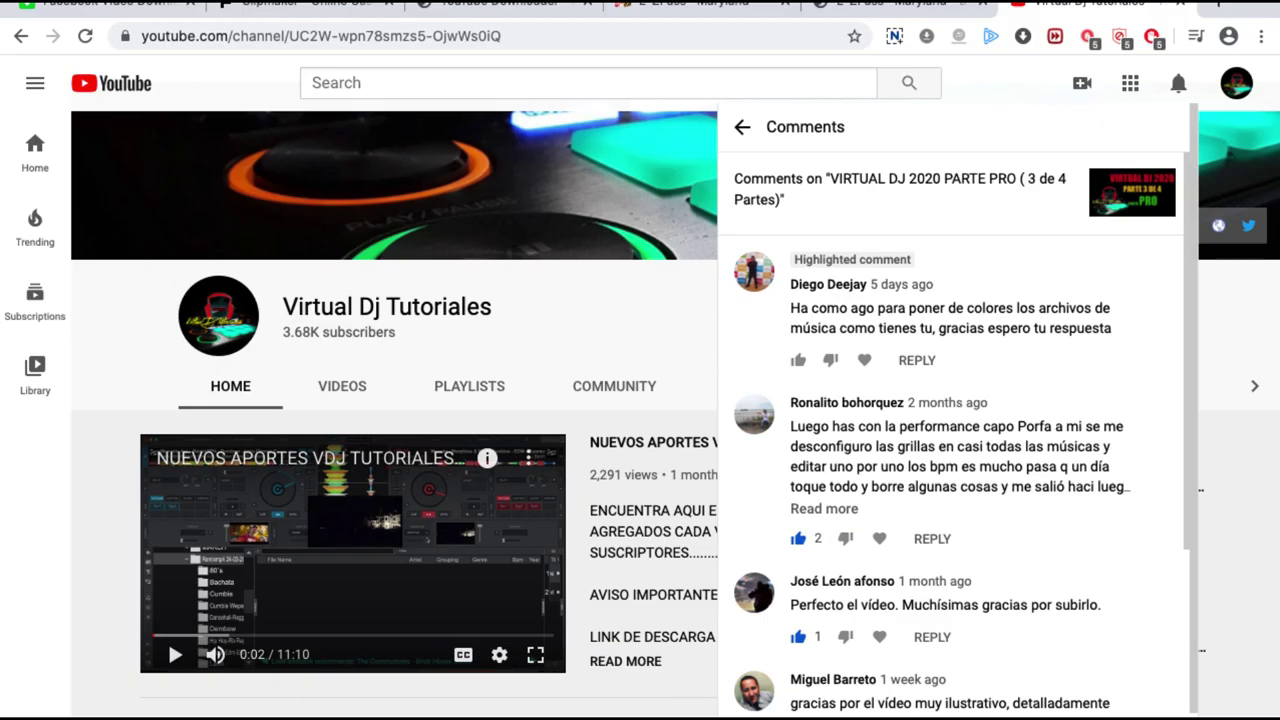
pyautogui.press('F4')
pyautogui.click(480, 700)
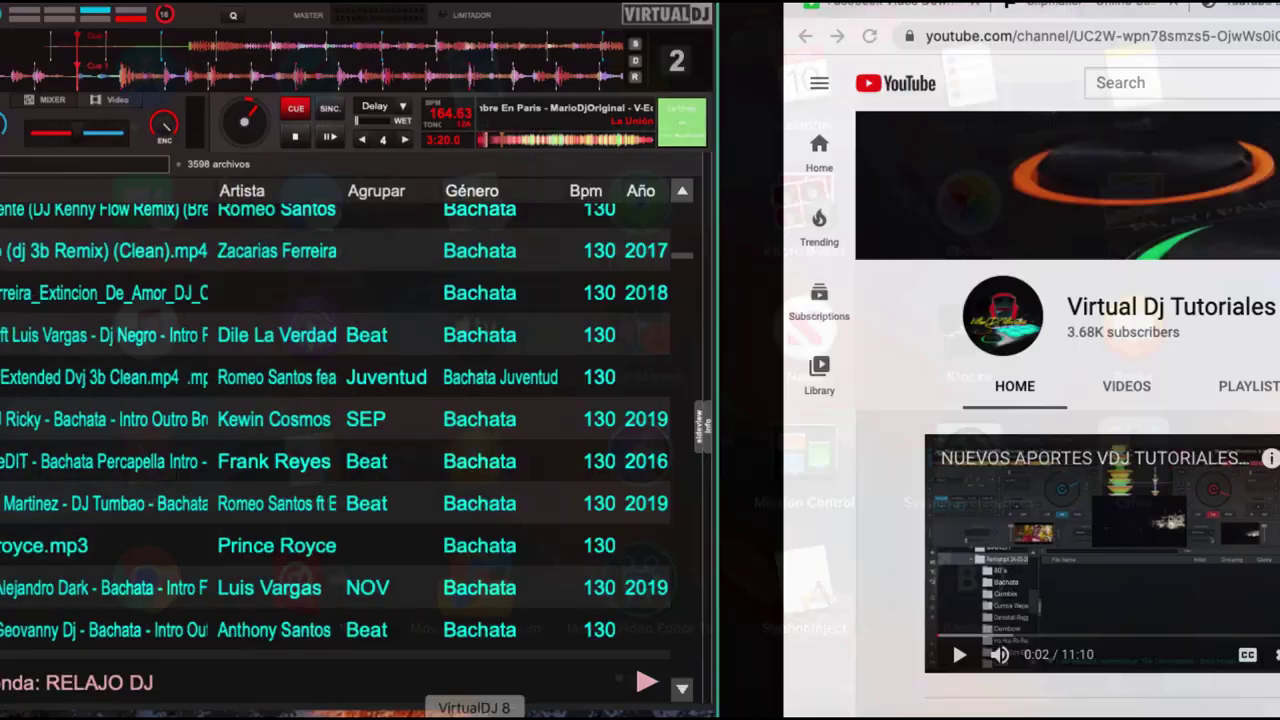